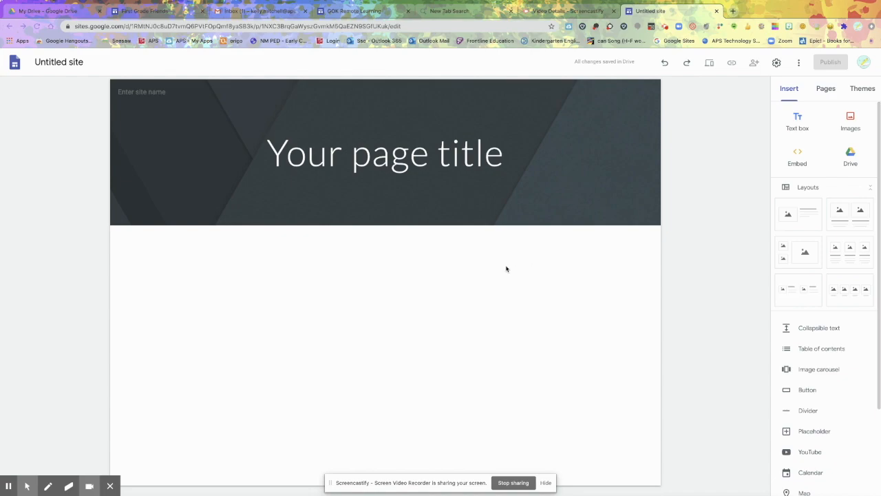
# View the Google apps list in Drive, where Sites is found, and return to the untitled site
pyautogui.click(297, 26)
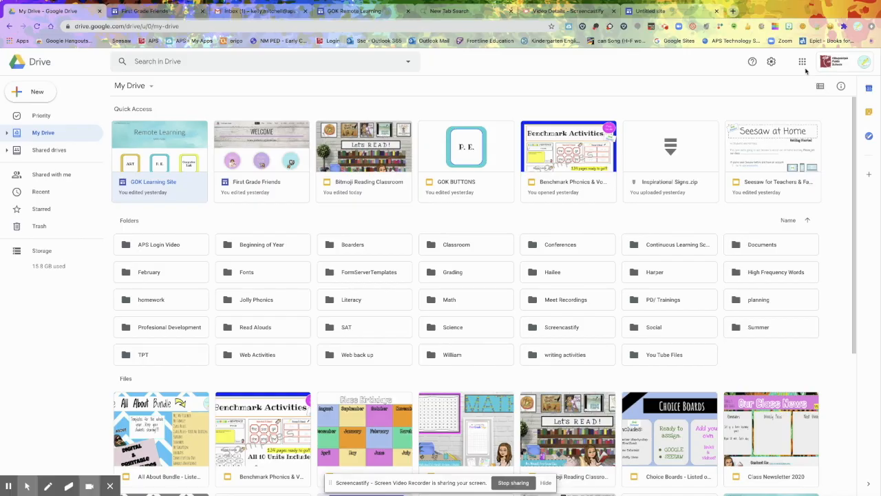
pyautogui.click(803, 62)
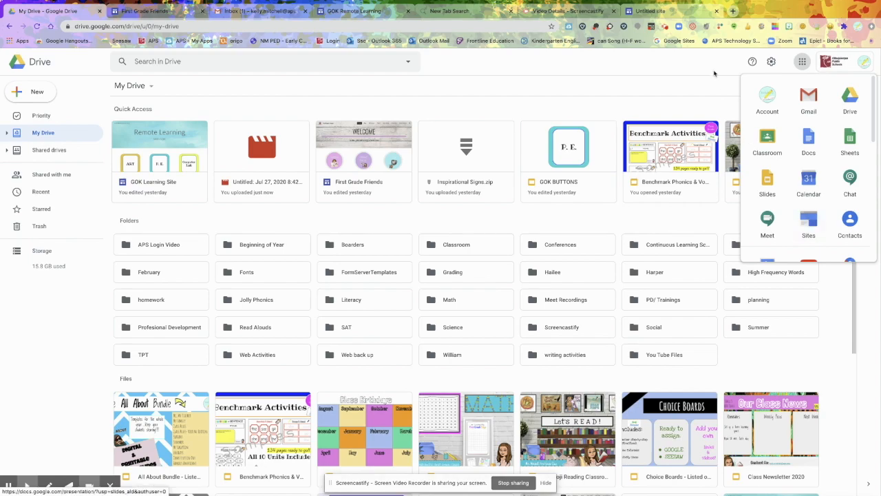
pyautogui.click(685, 12)
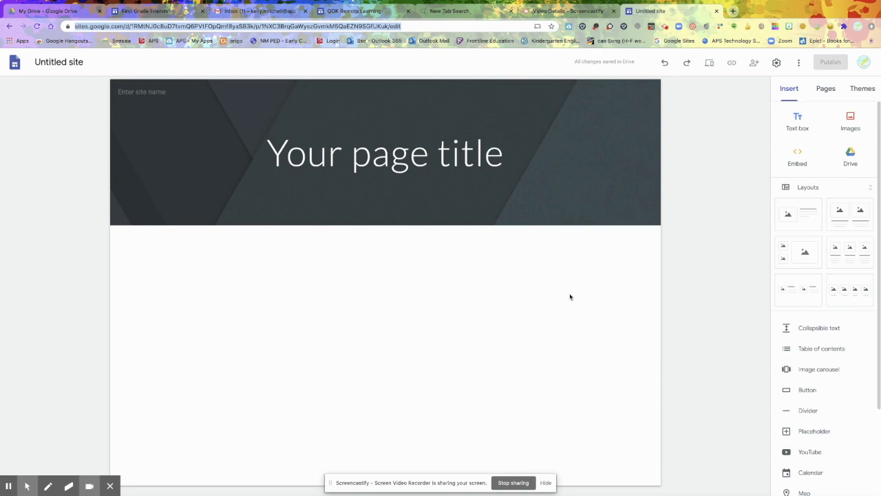
# Look over the GOK Learning Site and First Grade Friends example sites, ending back on the untitled site
pyautogui.click(346, 12)
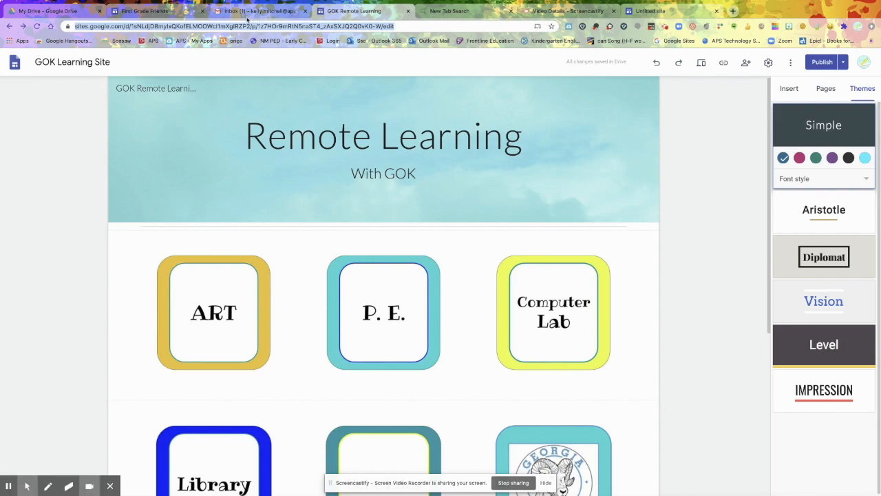
pyautogui.click(170, 14)
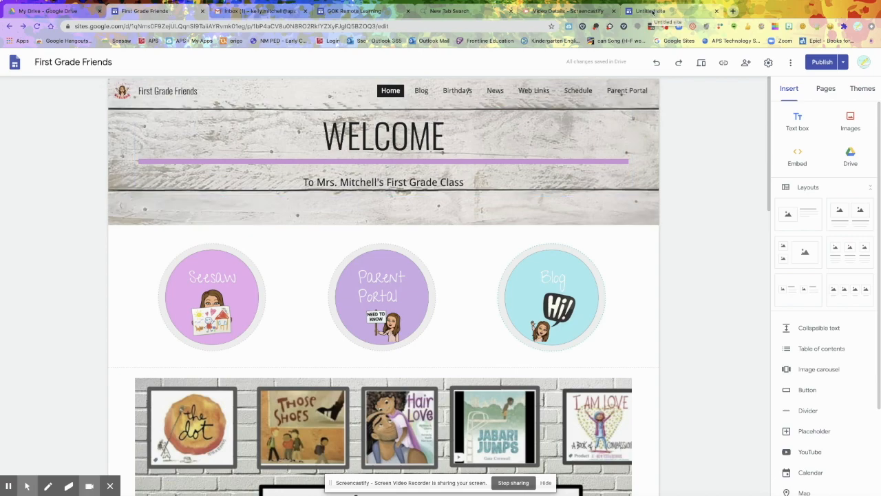
pyautogui.click(653, 12)
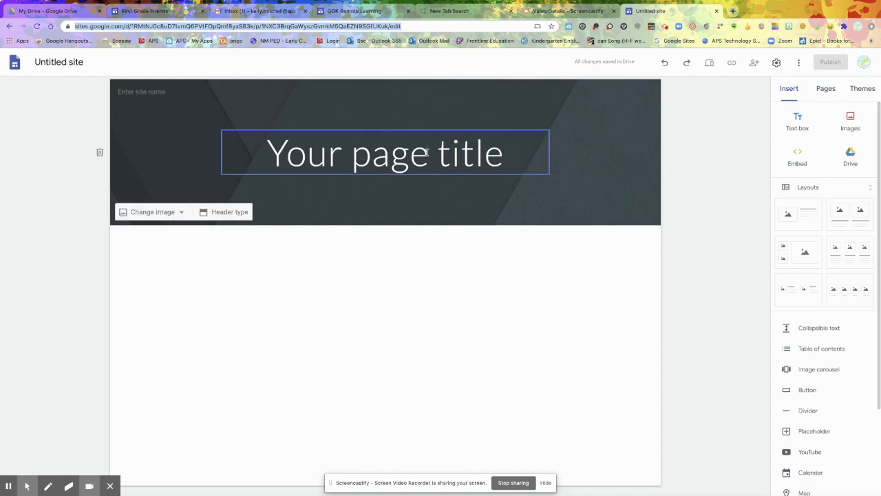
# Replace the placeholder page title in the header with "Welcome"
pyautogui.click(398, 162)
pyautogui.tripleClick(398, 163)
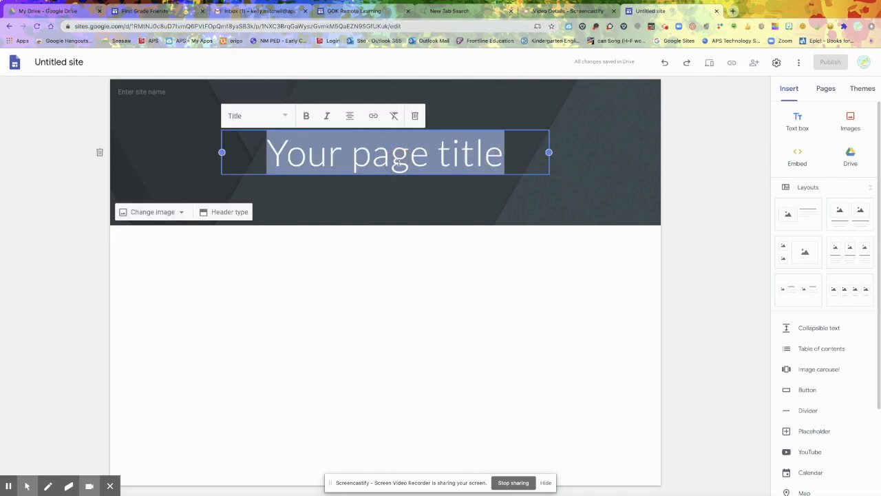
pyautogui.write('Welcome')
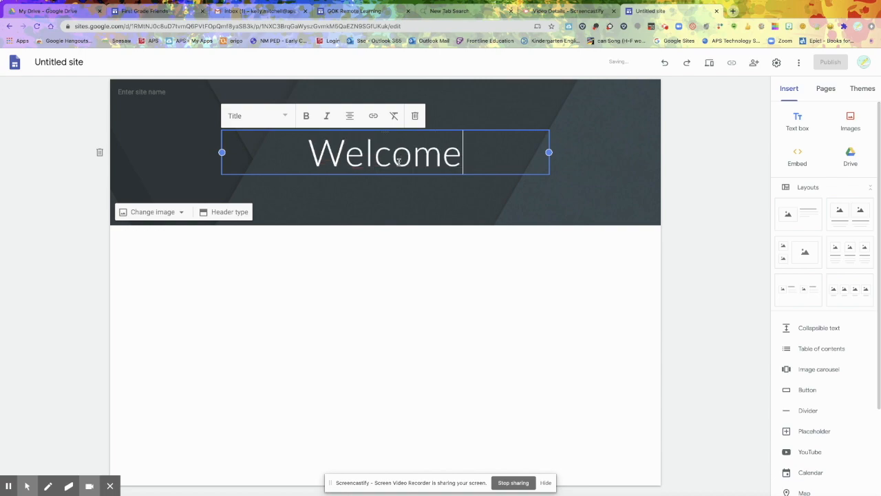
pyautogui.click(445, 187)
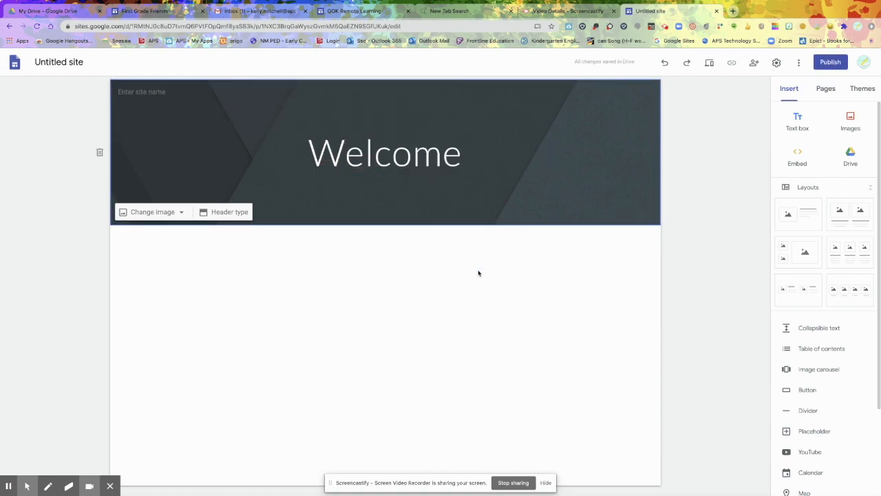
# Enter the teacher's class name as the site name in the header
pyautogui.click(140, 93)
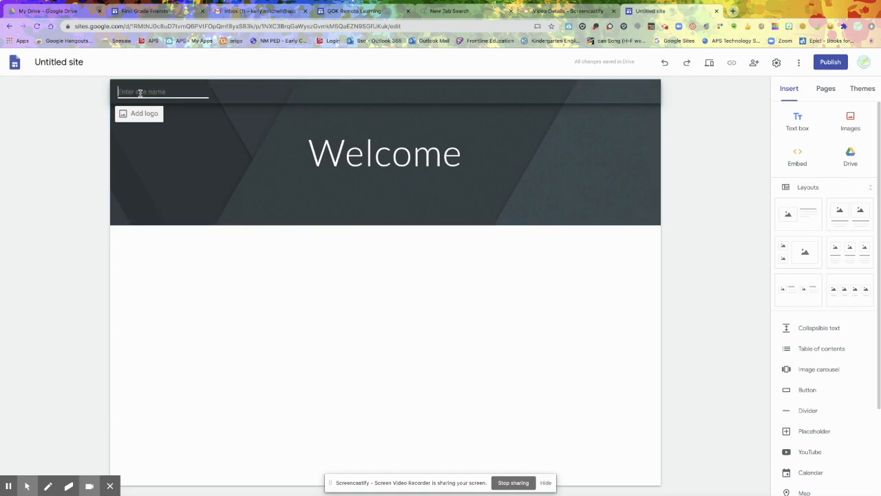
pyautogui.write("Mrs. Mitchell's Clas")
pyautogui.write('s')
pyautogui.click(427, 190)
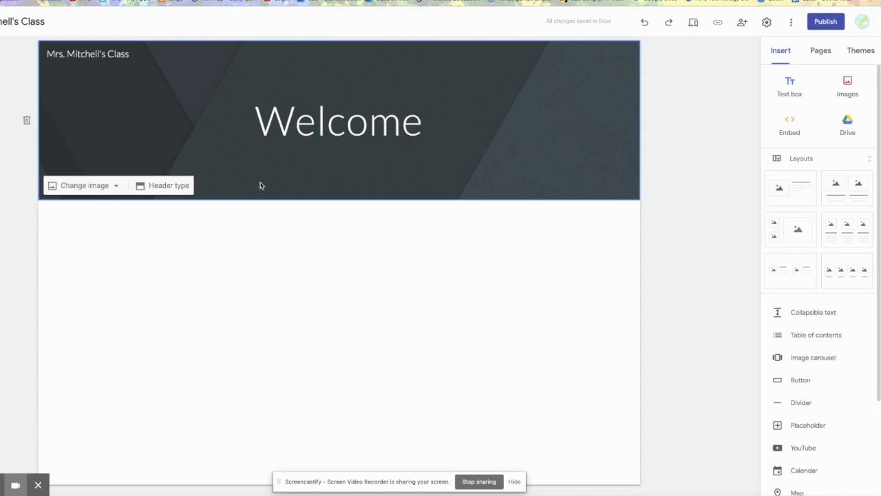
# Choose to select a different header image and search Google images for "background"
pyautogui.click(117, 187)
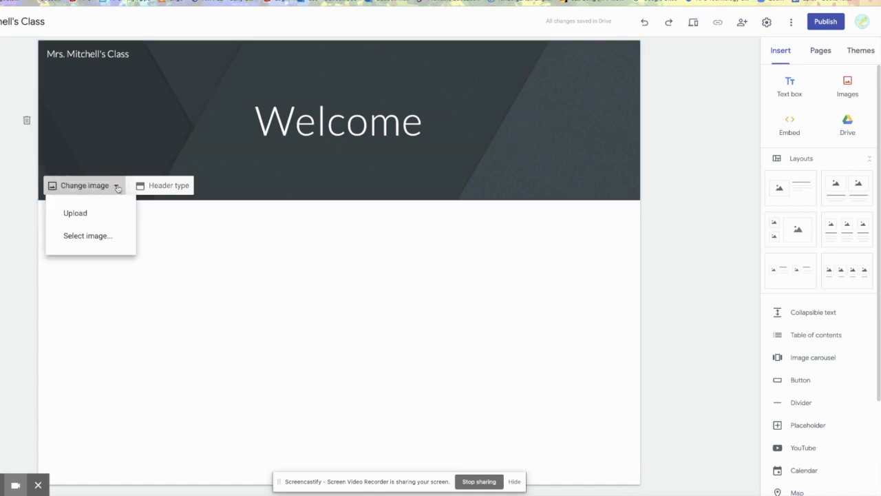
pyautogui.click(98, 236)
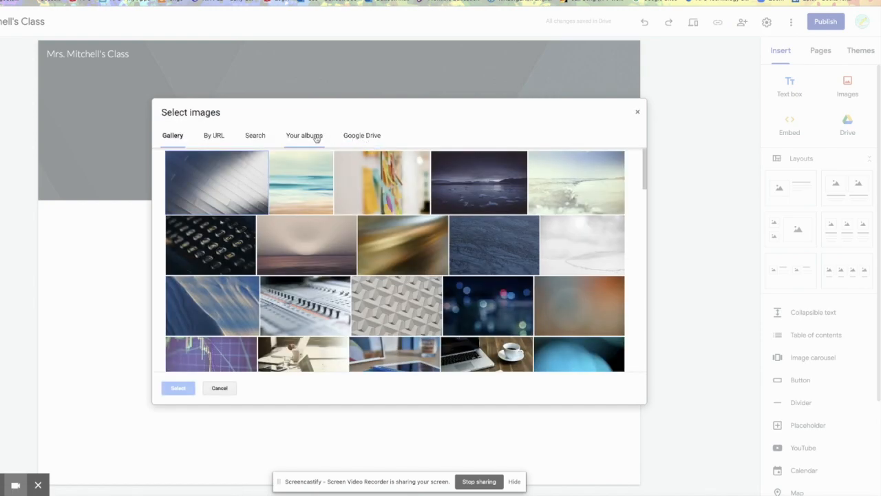
pyautogui.click(255, 137)
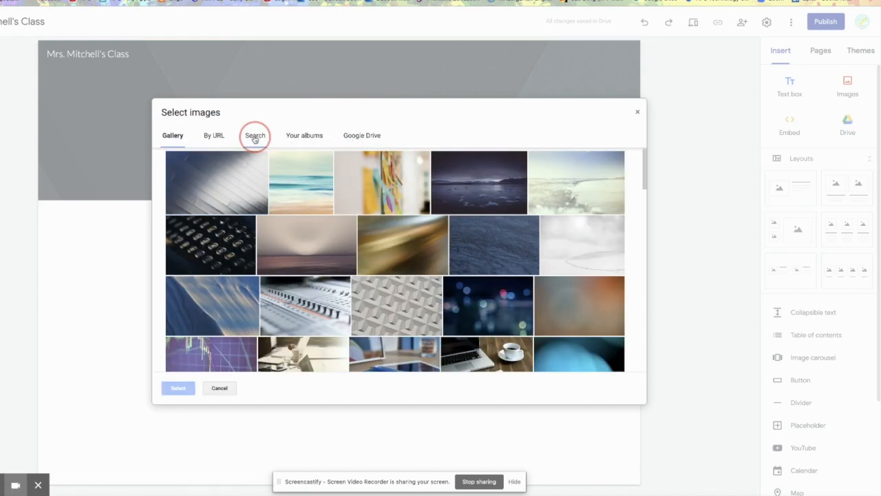
pyautogui.write('background')
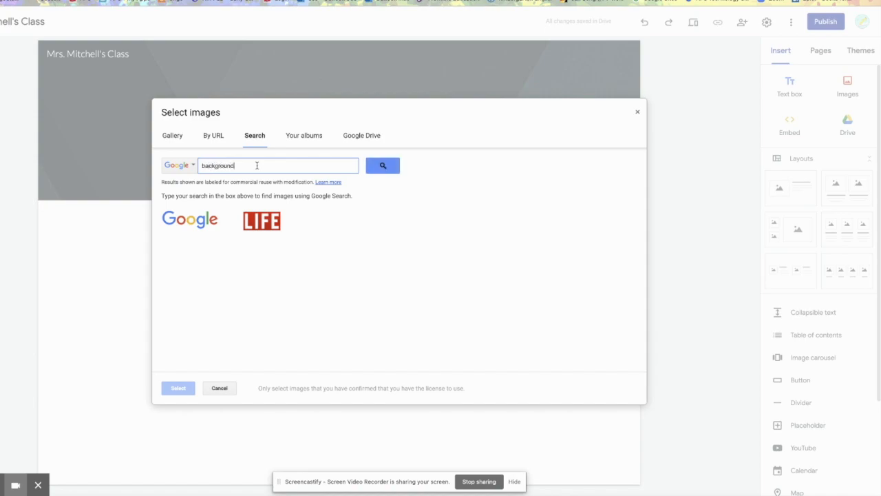
pyautogui.press('Return')
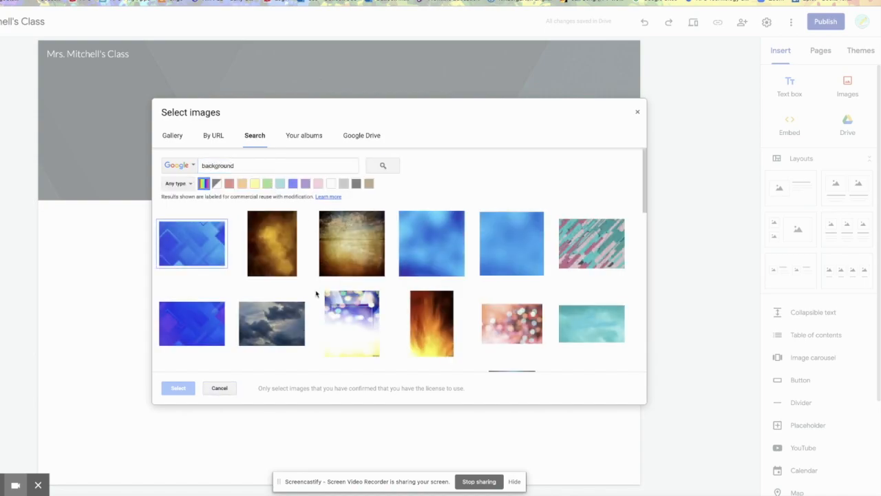
# Apply the wavy rainbow painting image to the header and turn off its readability adjustment
pyautogui.scroll(-10, 317, 293)
pyautogui.scroll(-10, 317, 293)
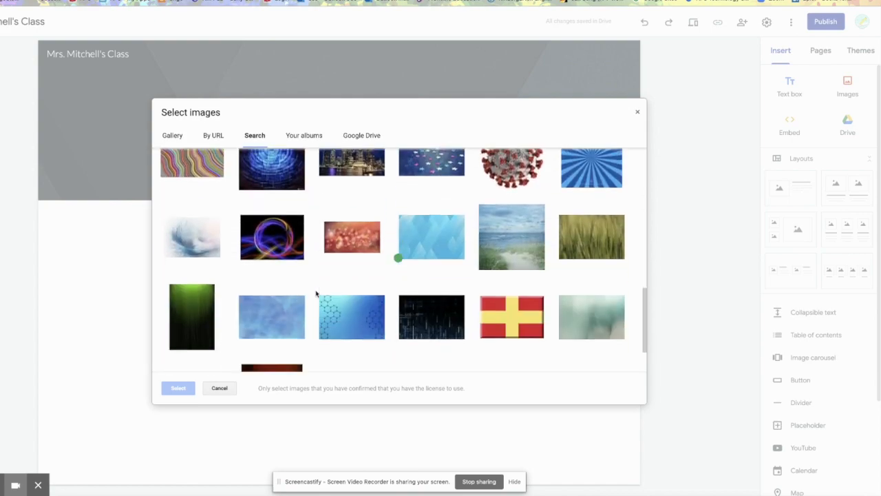
pyautogui.scroll(-5, 316, 294)
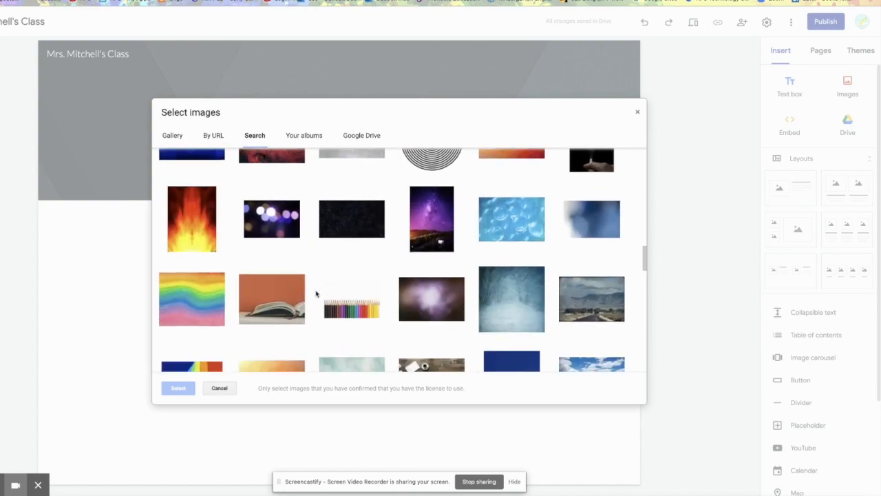
pyautogui.click(205, 190)
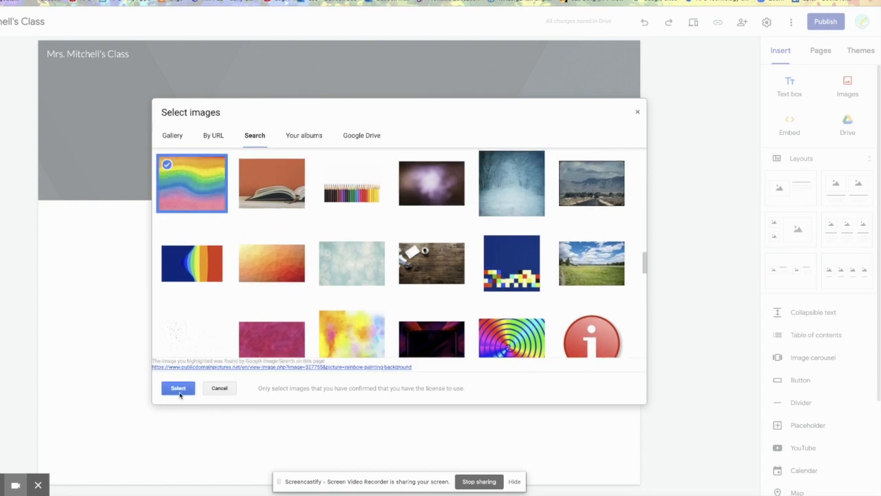
pyautogui.click(178, 389)
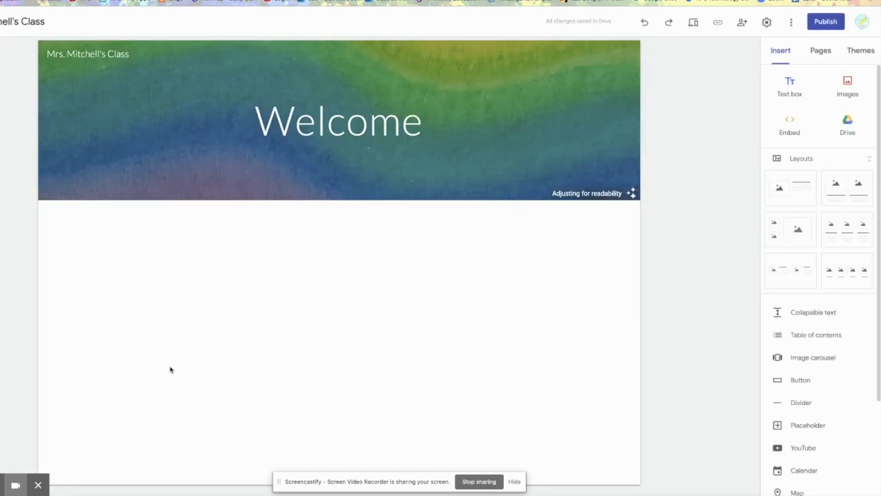
pyautogui.click(628, 192)
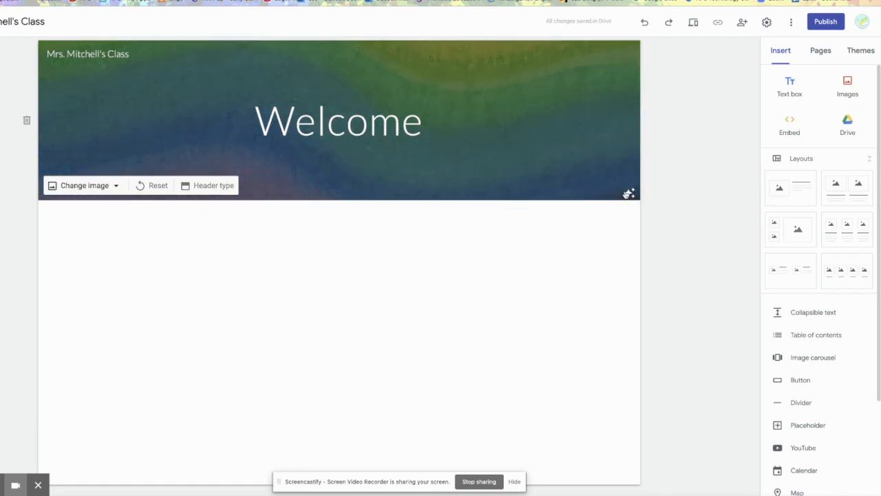
pyautogui.click(628, 194)
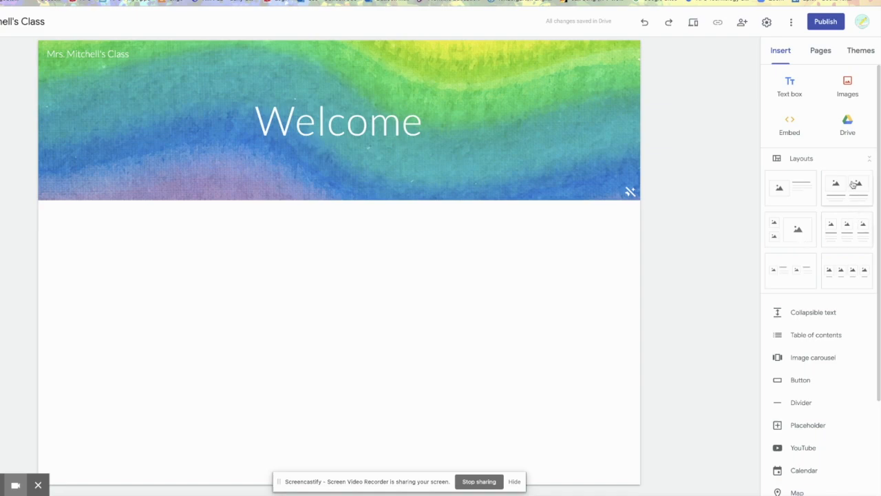
# Add a layout with three captioned images, followed by a layout with one image beside text
pyautogui.click(856, 226)
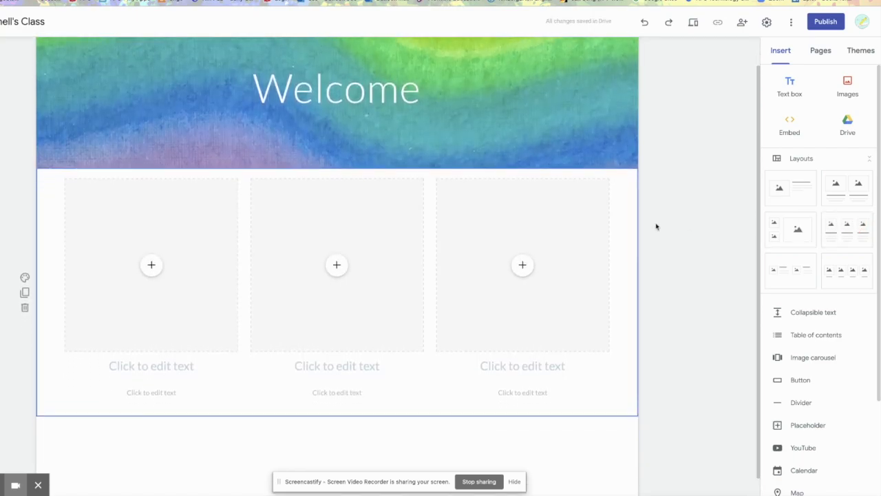
pyautogui.click(795, 199)
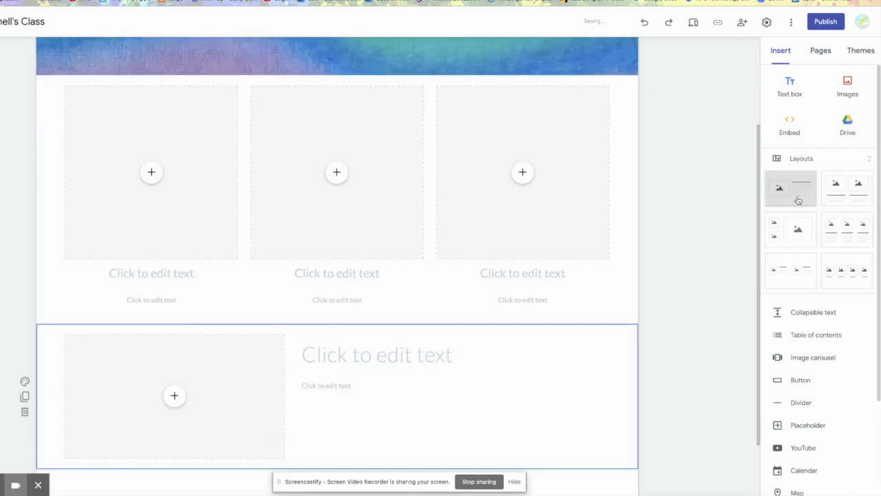
# Enter "Reminders" as the title beside the single image placeholder in the lower section
pyautogui.click(380, 303)
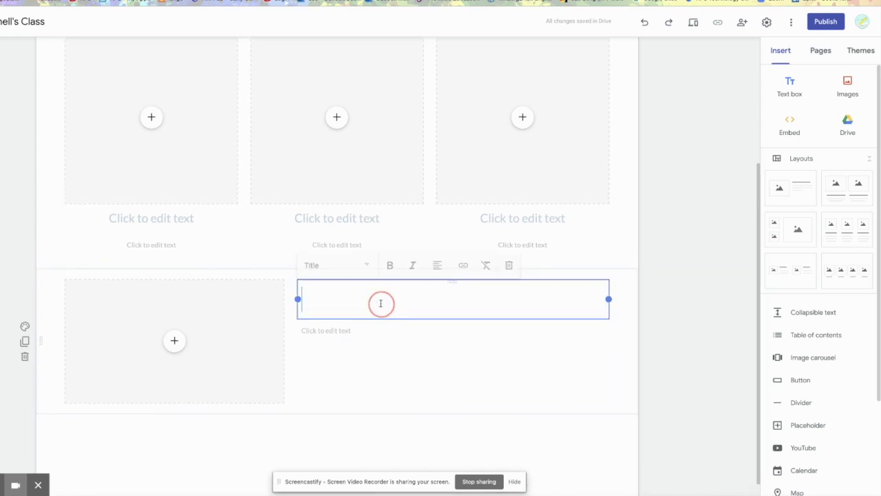
pyautogui.write('Rem')
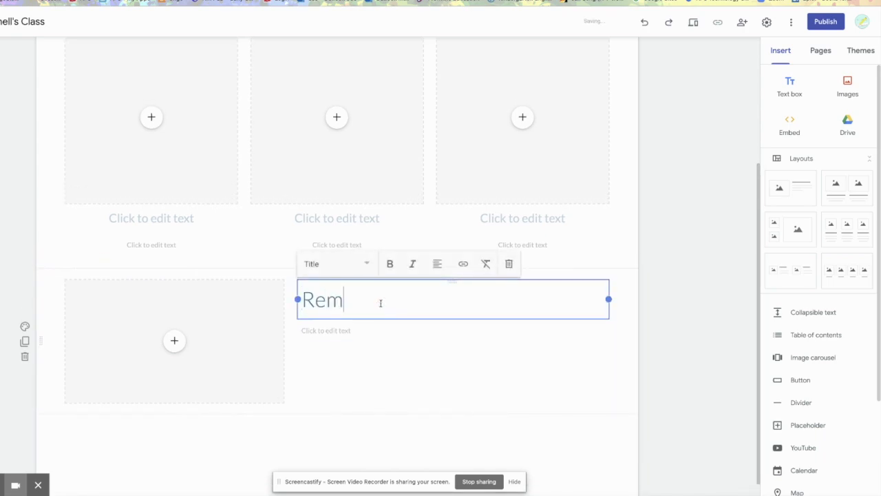
pyautogui.write('inders')
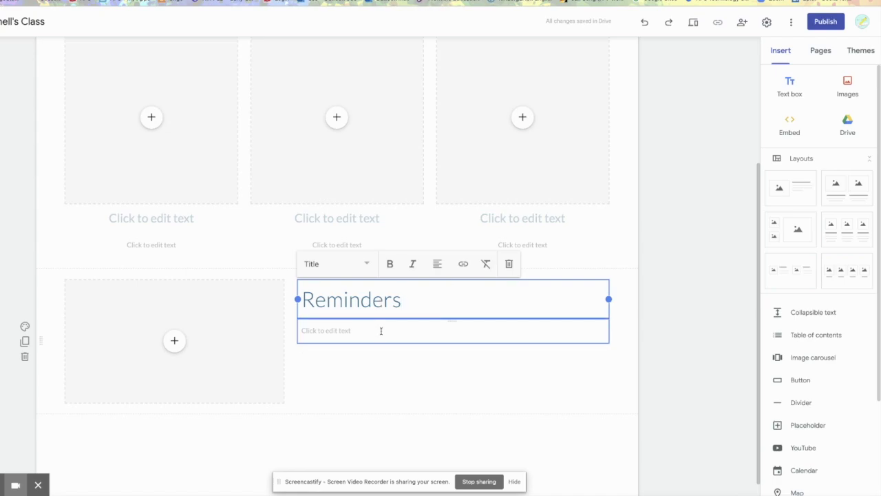
pyautogui.click(388, 367)
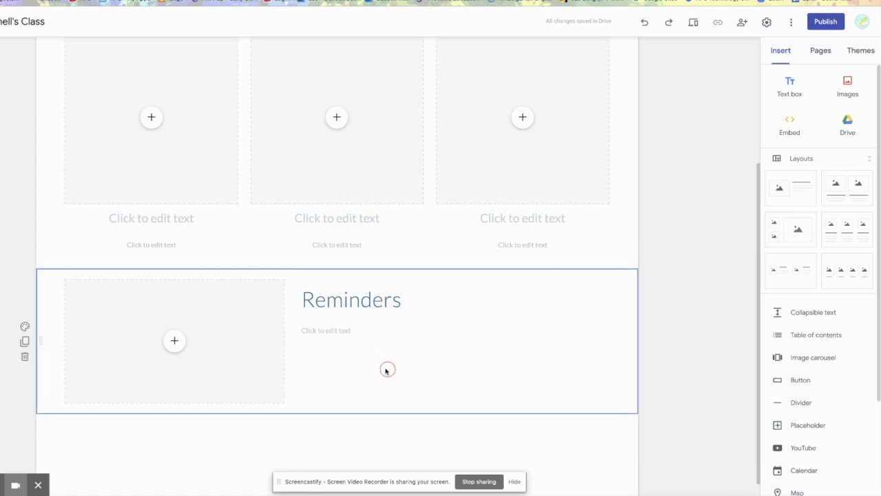
# Upload the Bitmoji PNG from the Desktop into the image placeholder beside the Reminders title
pyautogui.click(181, 343)
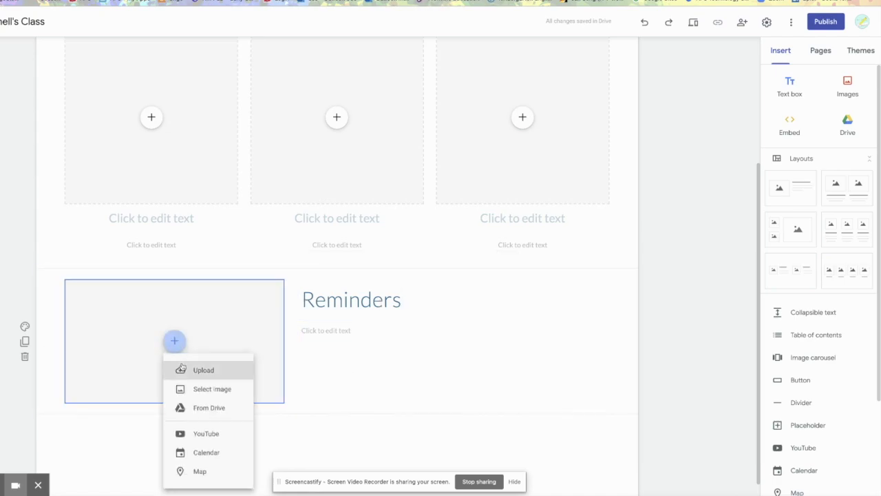
pyautogui.click(188, 372)
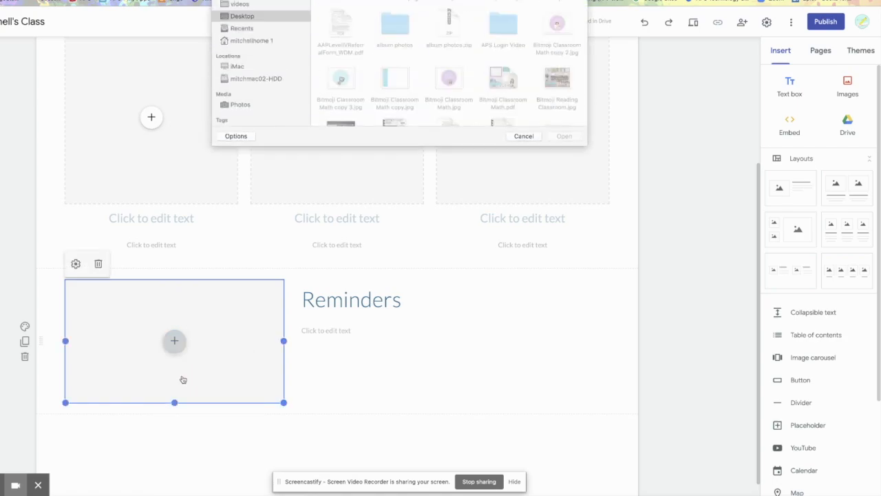
pyautogui.click(407, 3)
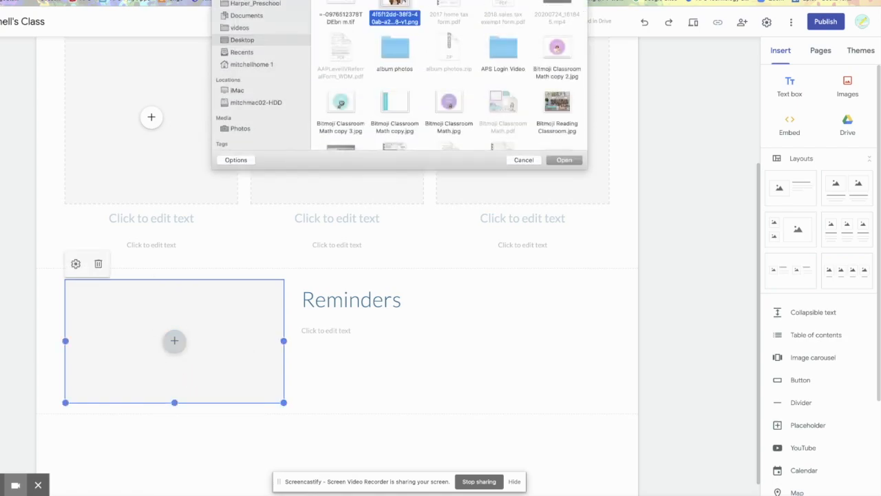
pyautogui.click(559, 161)
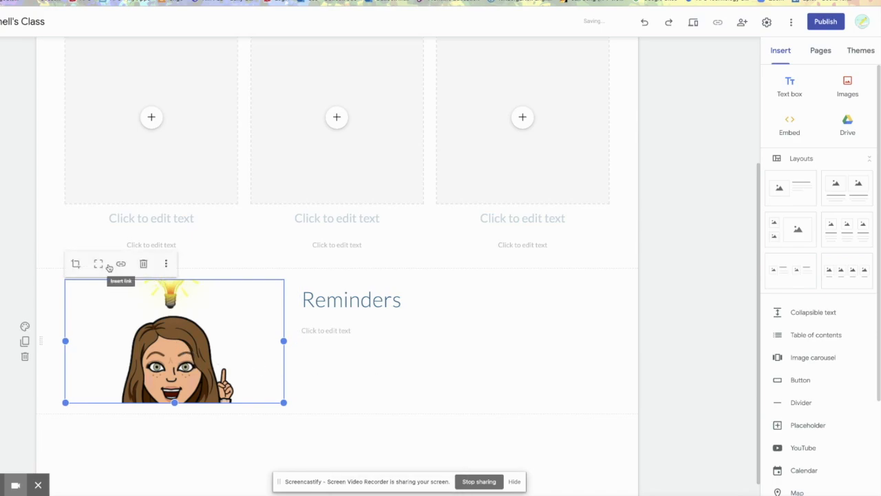
# Recrop the Bitmoji image by shifting it upward in its frame so the face and raised hand show fully
pyautogui.click(75, 264)
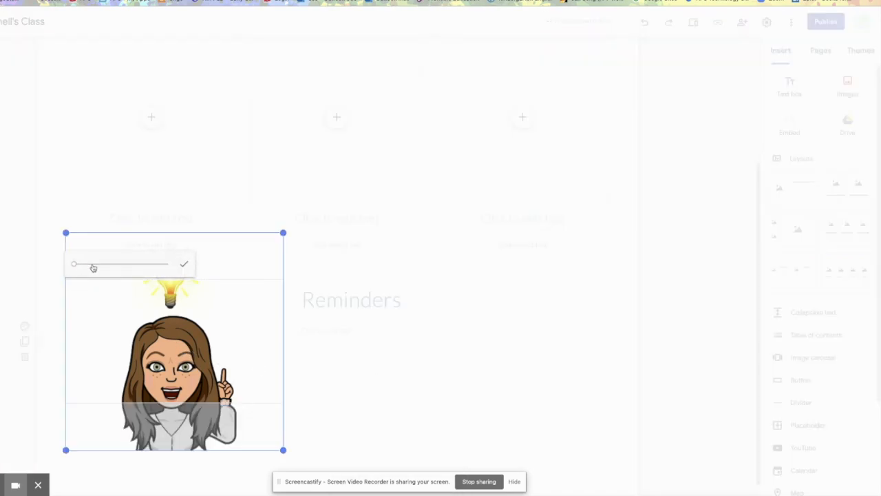
pyautogui.moveTo(181, 329); pyautogui.dragTo(181, 298)
pyautogui.click(313, 346)
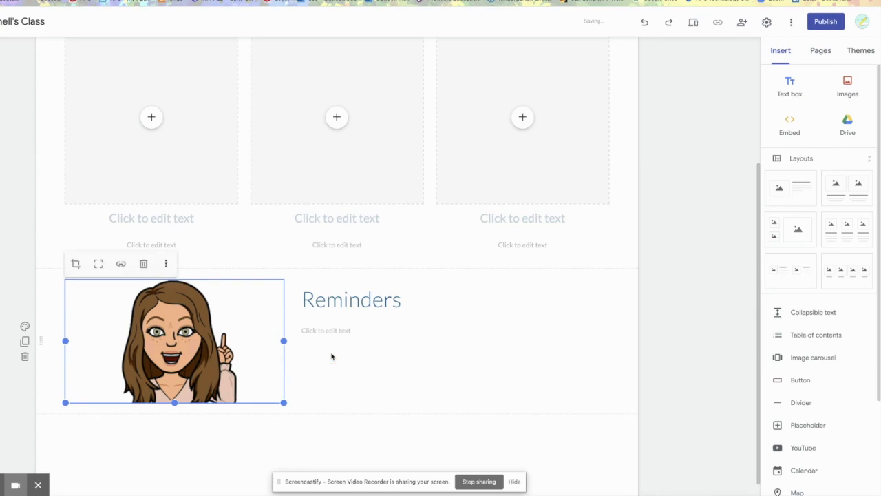
pyautogui.scroll(2, 347, 395)
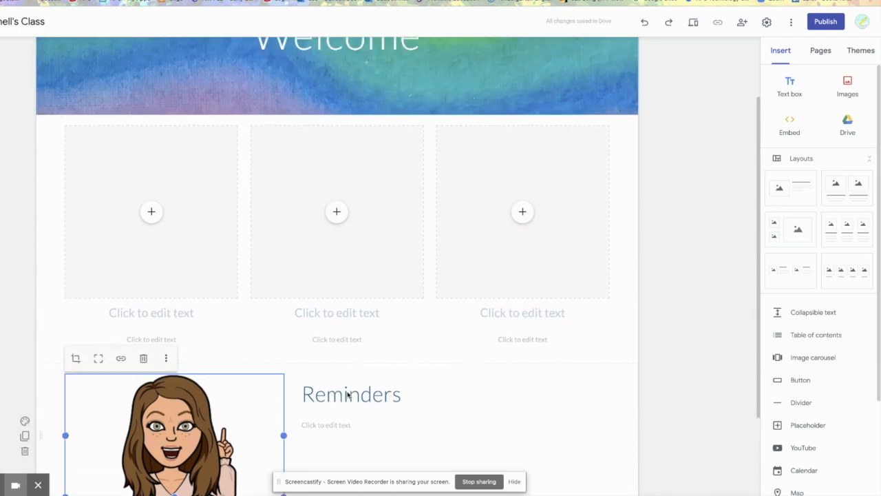
# Try the Emphasis 1 background on the Reminders section, and settle on Emphasis 2
pyautogui.scroll(-3, 46, 365)
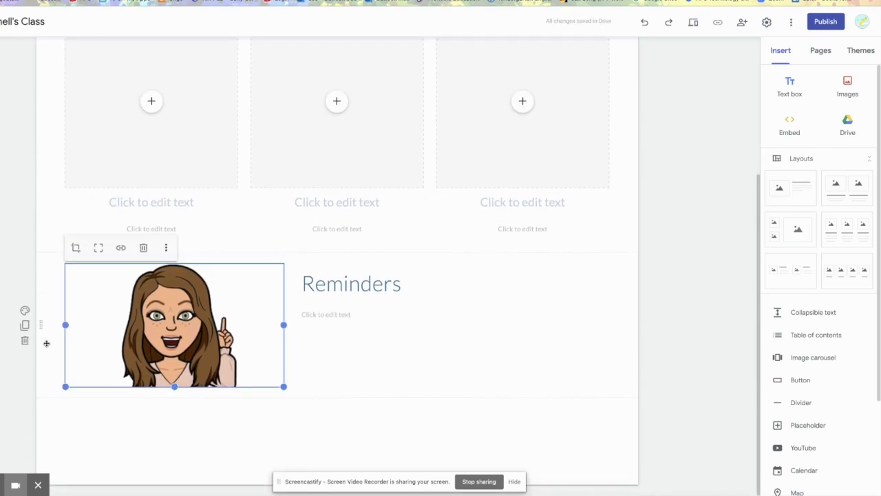
pyautogui.click(25, 311)
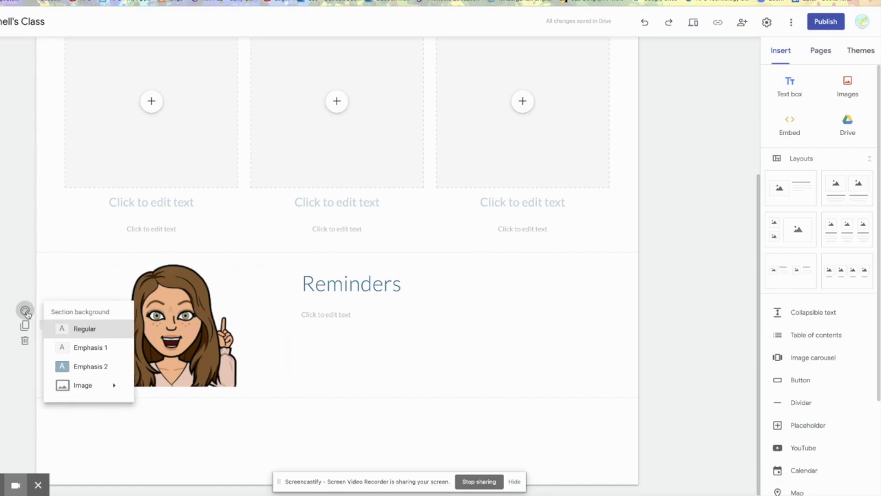
pyautogui.click(65, 347)
pyautogui.click(25, 311)
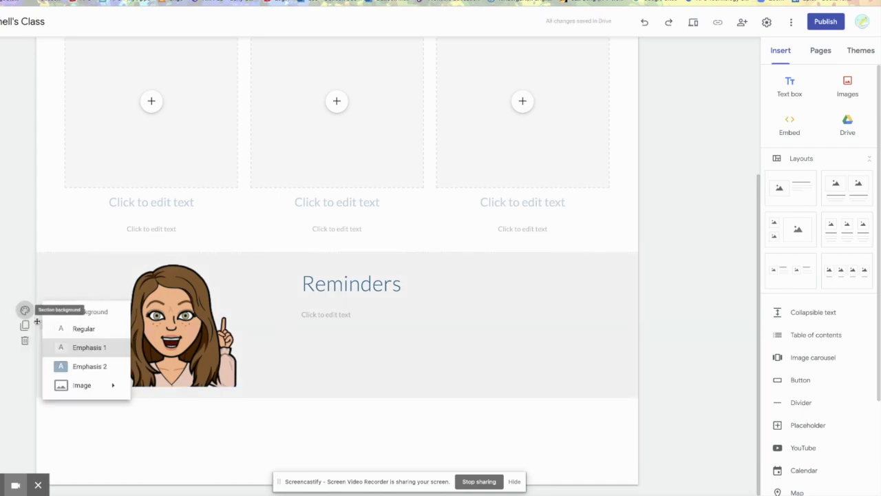
pyautogui.click(63, 367)
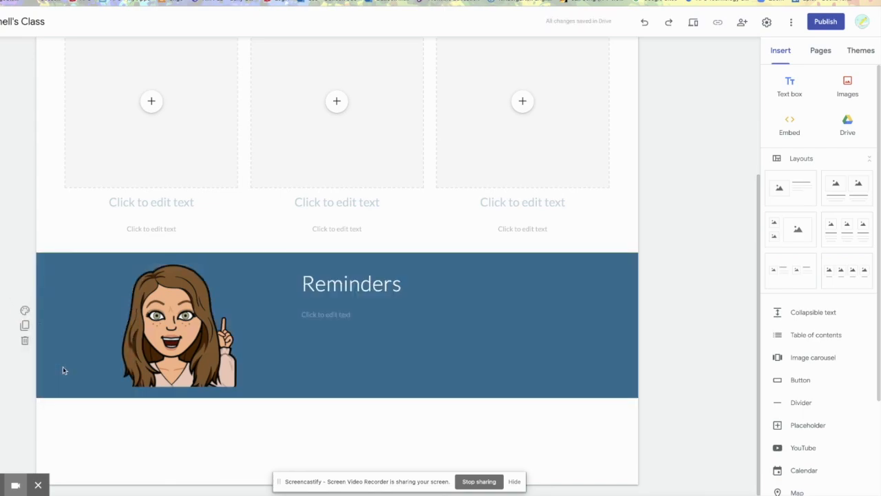
pyautogui.click(25, 311)
pyautogui.moveTo(86, 392)
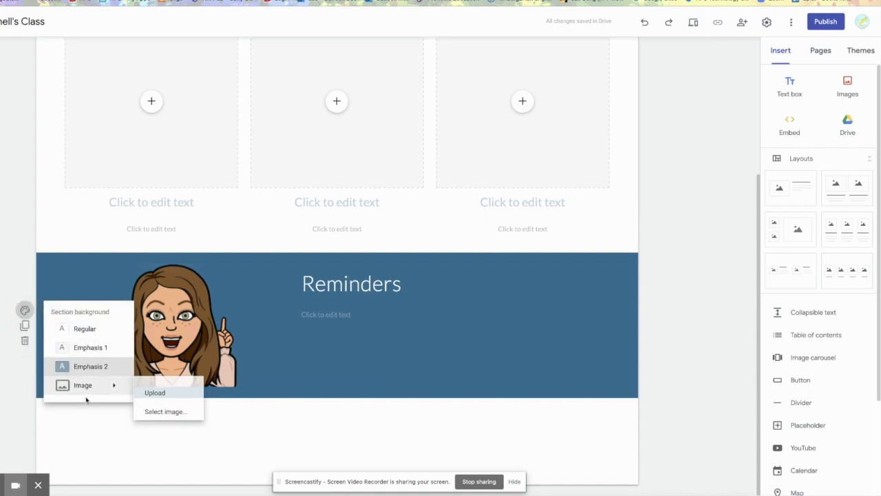
pyautogui.click(23, 310)
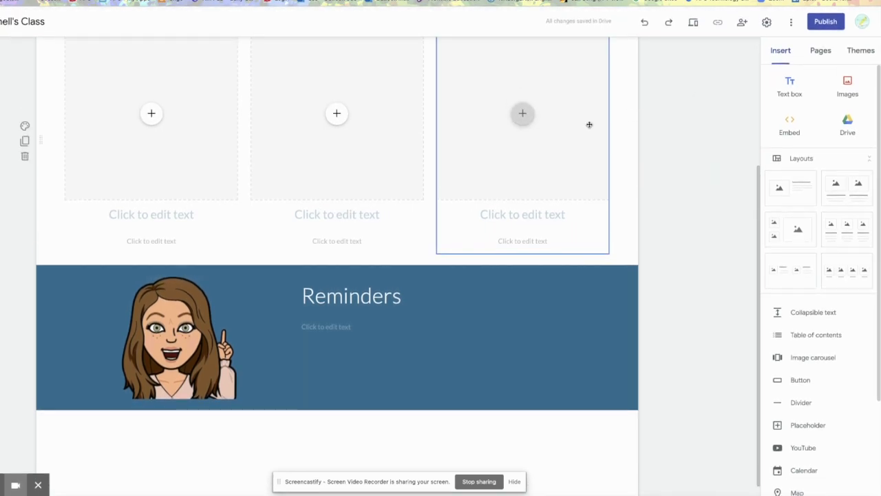
# Recolor the site's Simple theme with the magenta color option
pyautogui.scroll(3, 589, 125)
pyautogui.click(820, 54)
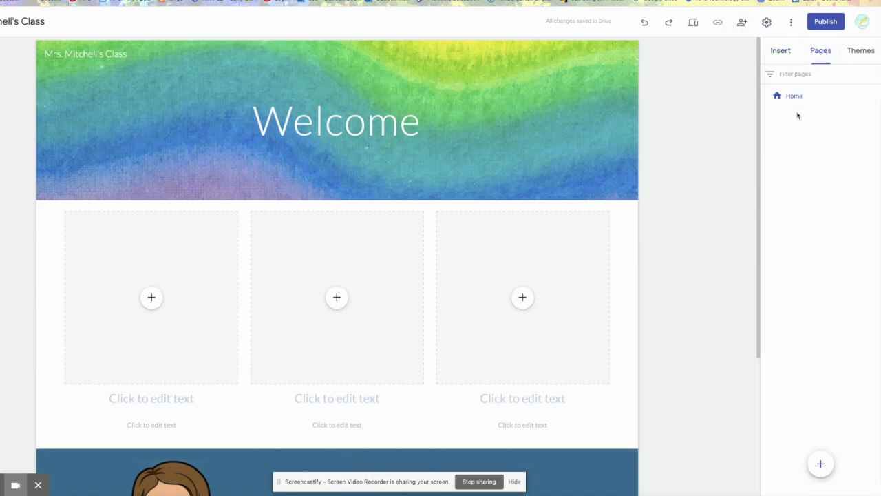
pyautogui.click(858, 55)
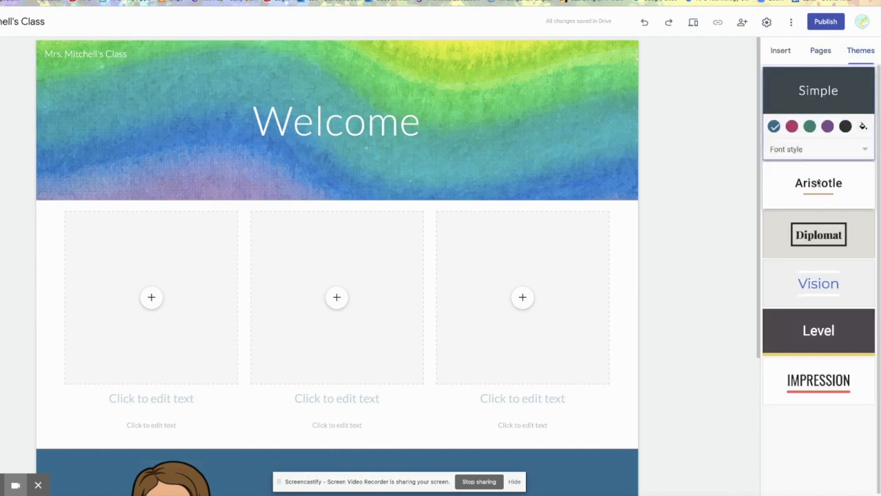
pyautogui.click(793, 127)
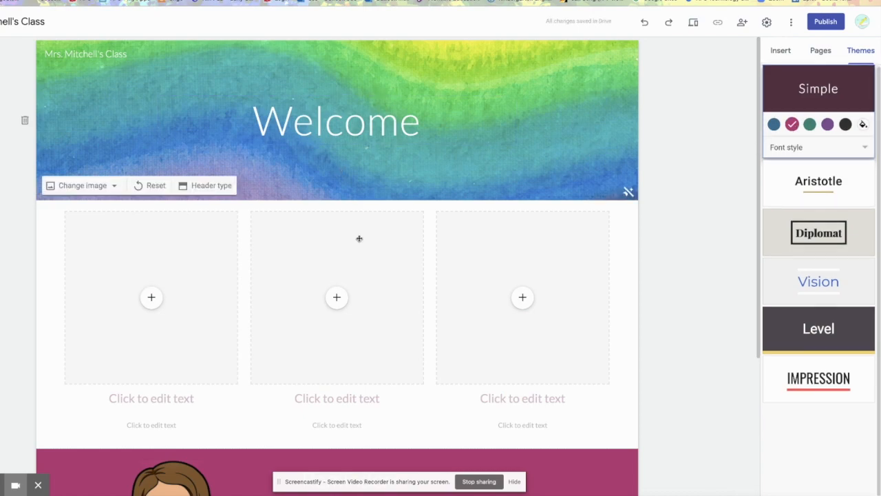
pyautogui.scroll(-3, 599, 252)
pyautogui.scroll(3, 653, 276)
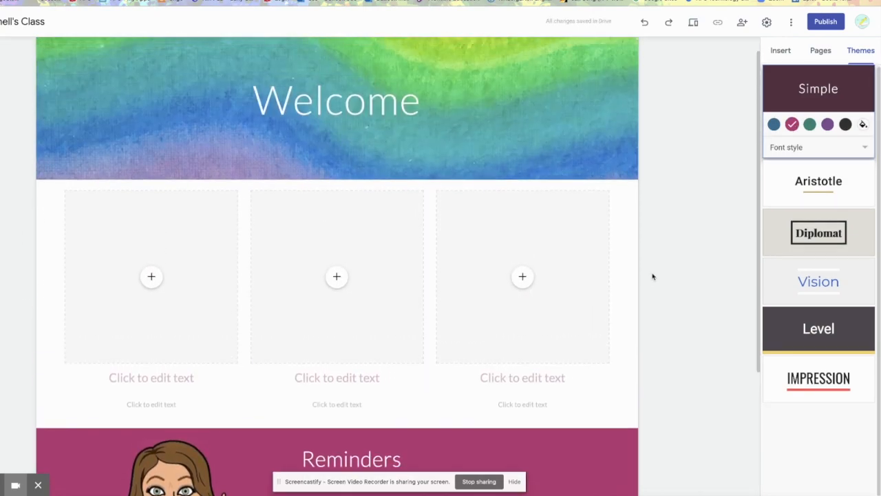
# Try the Classic and Heavy font styles on the Simple theme
pyautogui.click(810, 146)
pyautogui.click(799, 170)
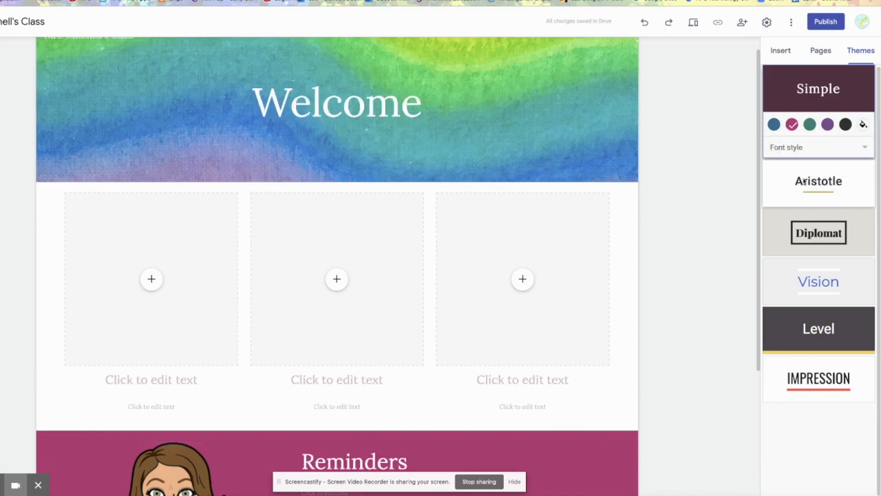
pyautogui.click(810, 148)
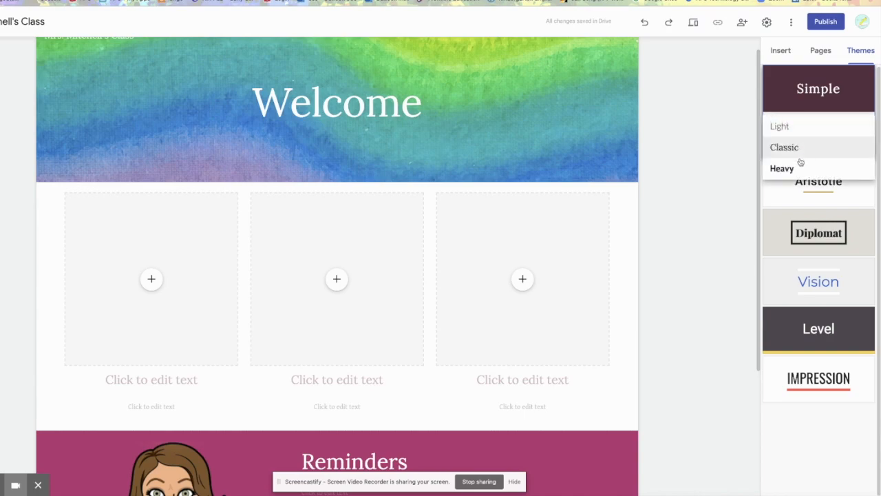
pyautogui.click(797, 171)
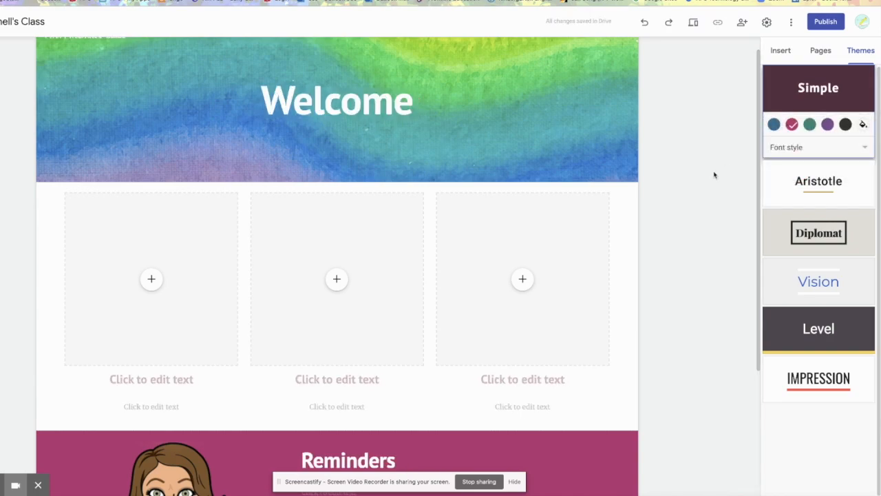
# Try the Aristotle, Diplomat and Vision themes on the site, and apply the Level theme
pyautogui.click(793, 197)
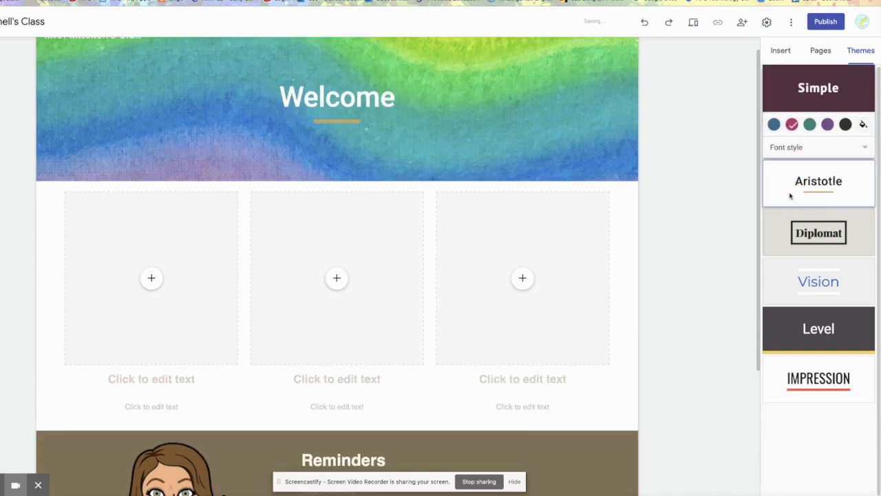
pyautogui.click(789, 246)
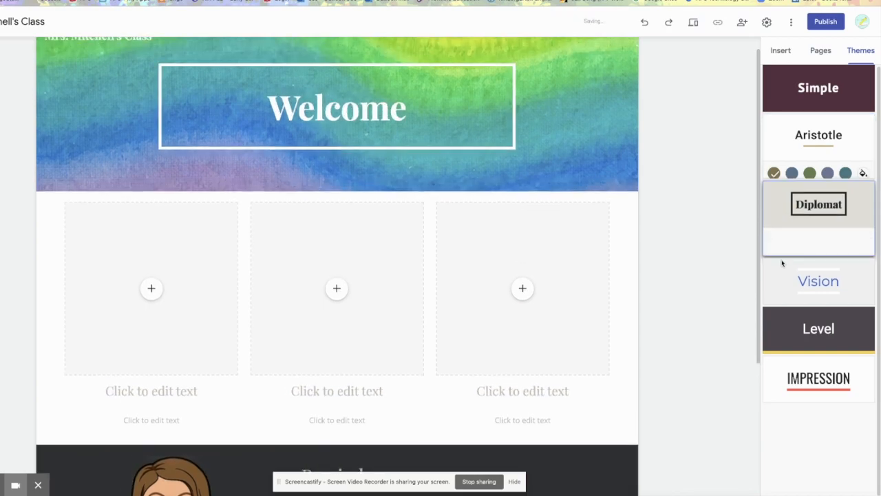
pyautogui.click(791, 285)
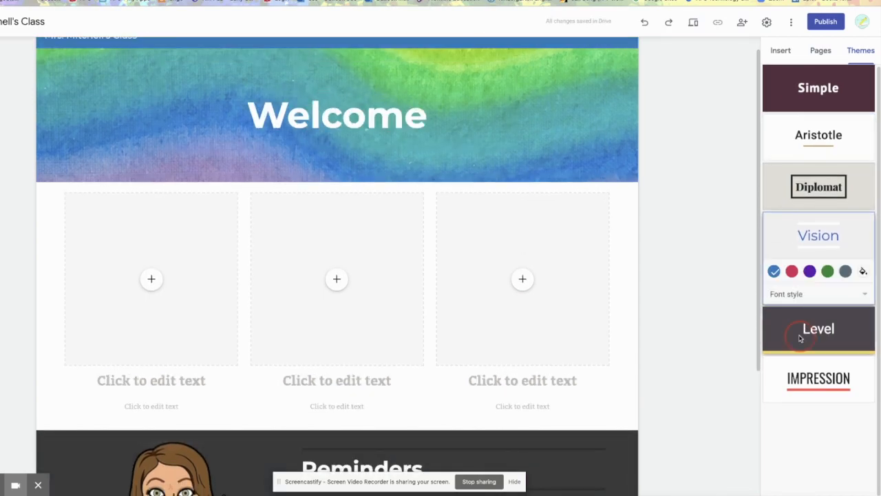
pyautogui.click(800, 338)
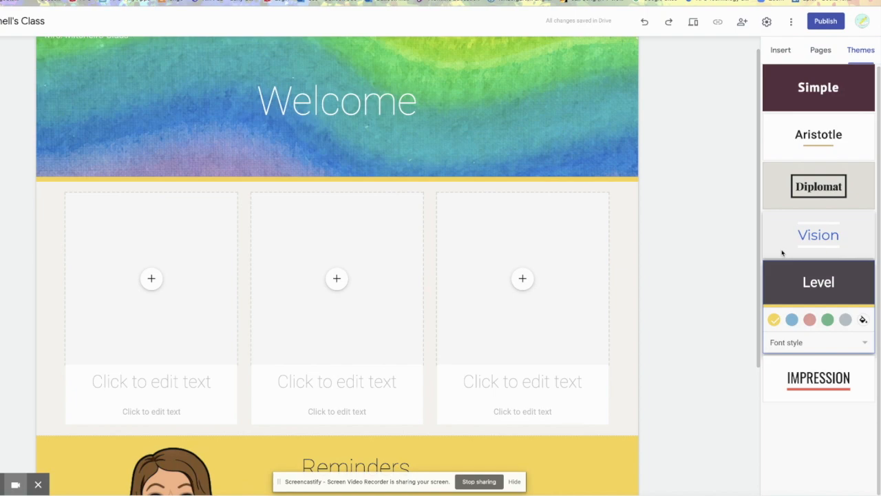
pyautogui.scroll(-2, 717, 273)
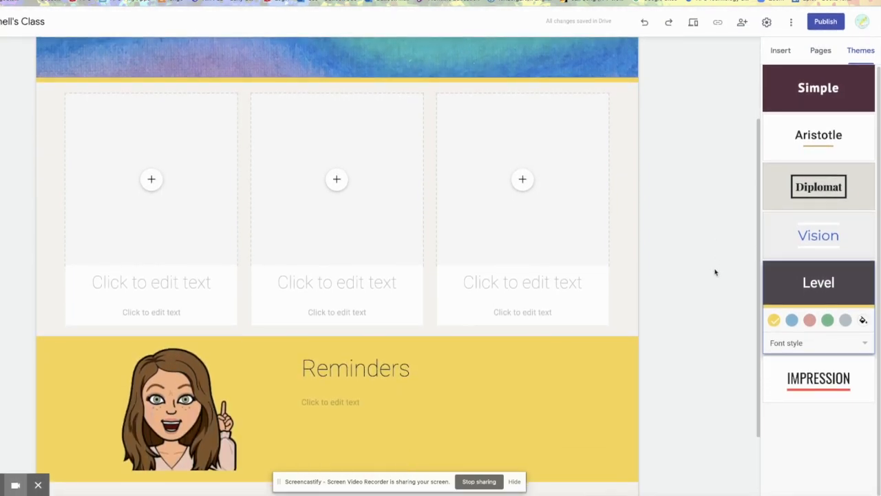
# Try the two alternative font styles of the Level theme and restore its original thin lettering
pyautogui.click(792, 340)
pyautogui.click(790, 369)
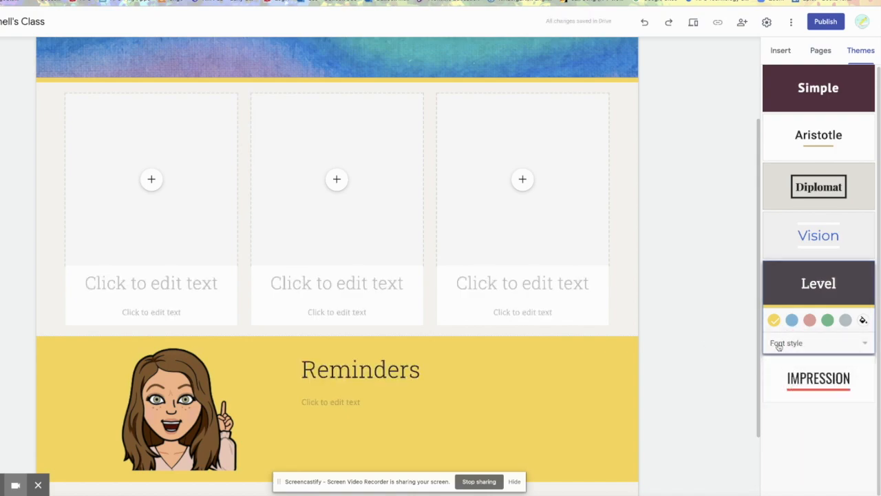
pyautogui.click(778, 345)
pyautogui.click(782, 363)
pyautogui.scroll(1, 697, 348)
pyautogui.scroll(1, 698, 349)
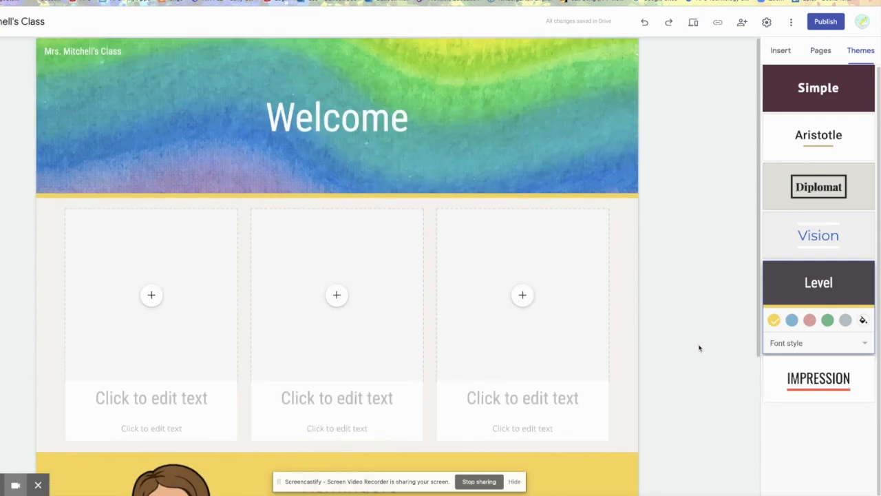
pyautogui.click(786, 342)
pyautogui.click(780, 299)
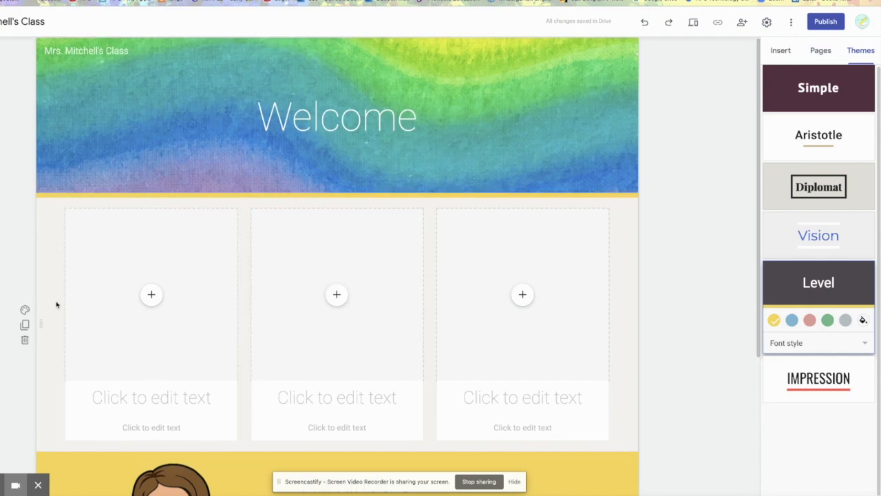
# Upload download.jpg from the Desktop into the first of the three image placeholders and make its frame slightly taller
pyautogui.click(162, 297)
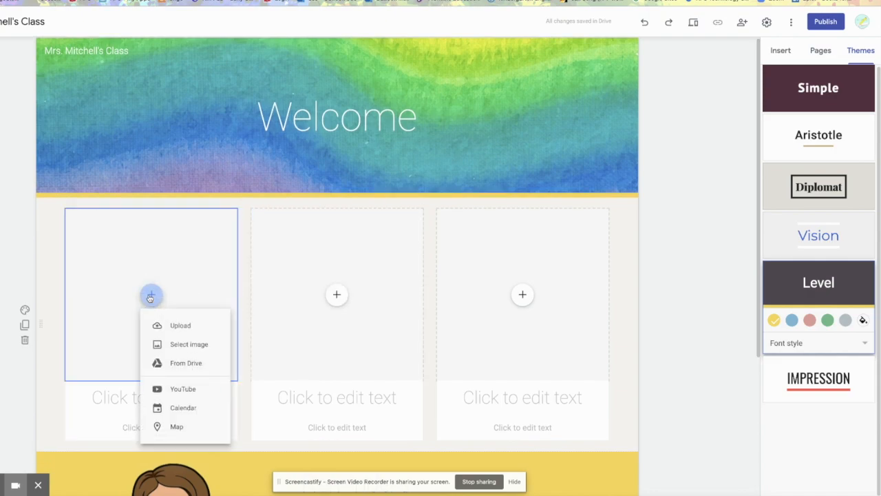
pyautogui.click(179, 327)
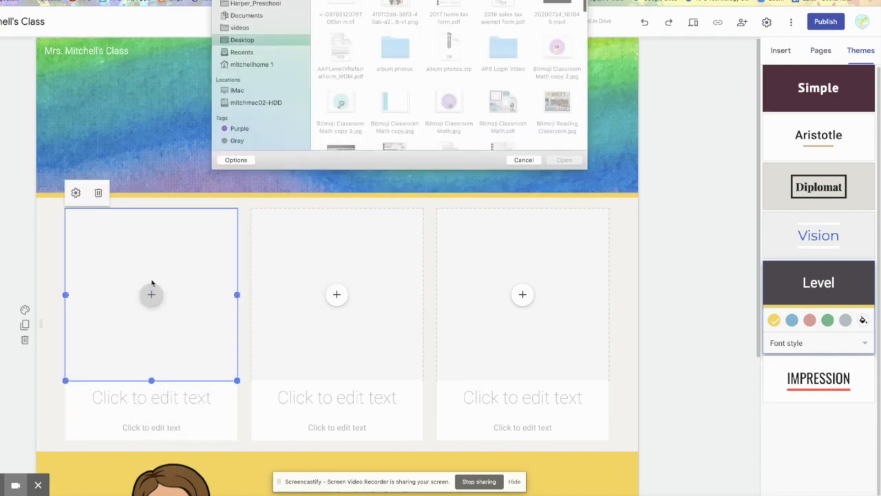
pyautogui.scroll(-10, 468, 107)
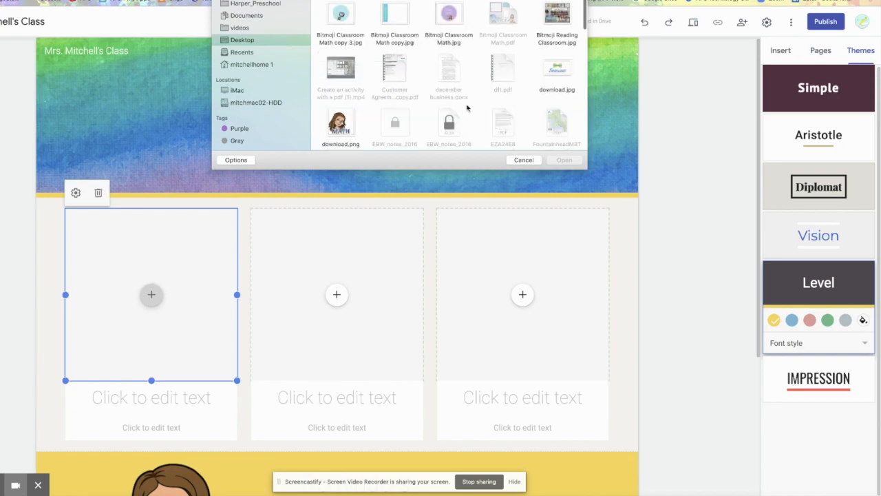
pyautogui.scroll(-1, 468, 108)
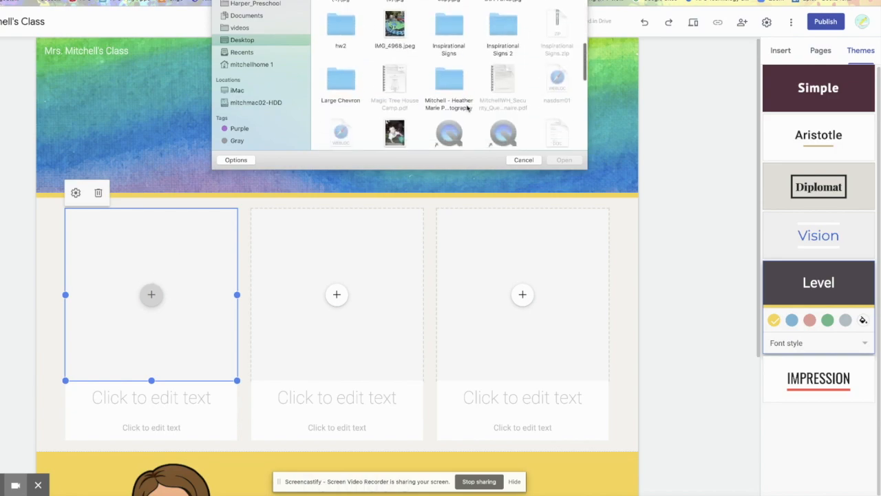
pyautogui.scroll(-1, 467, 108)
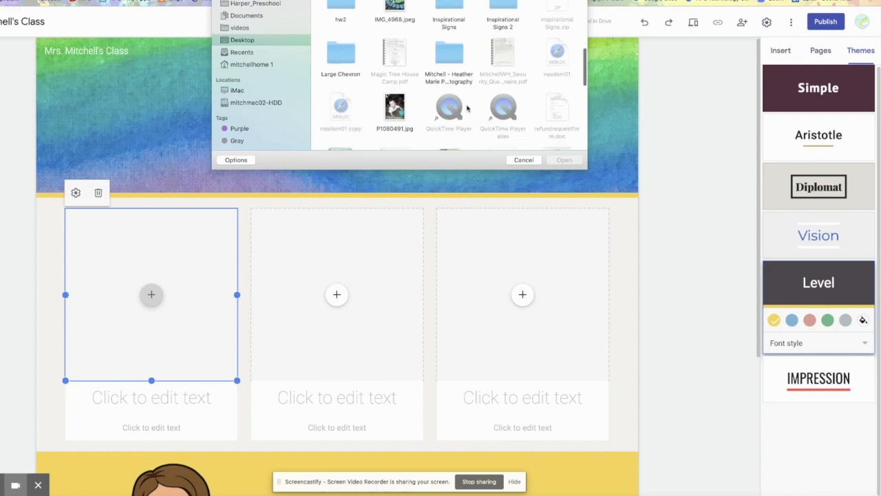
pyautogui.scroll(-10, 468, 108)
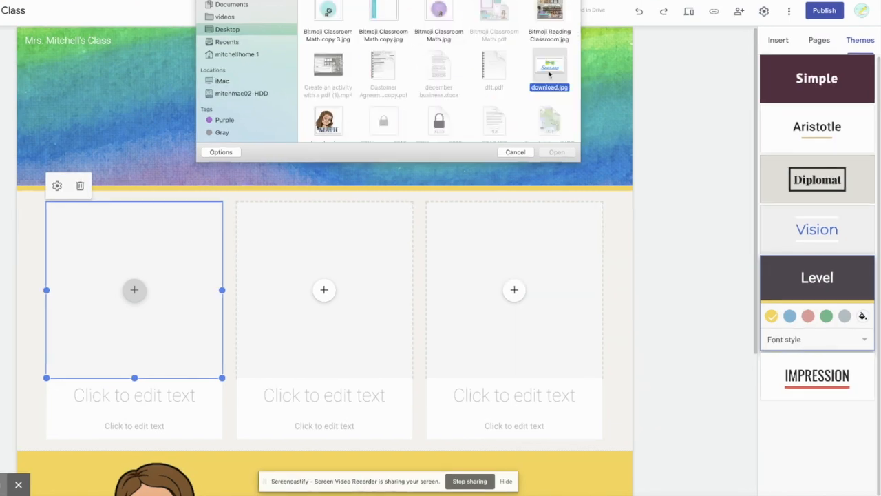
pyautogui.click(551, 153)
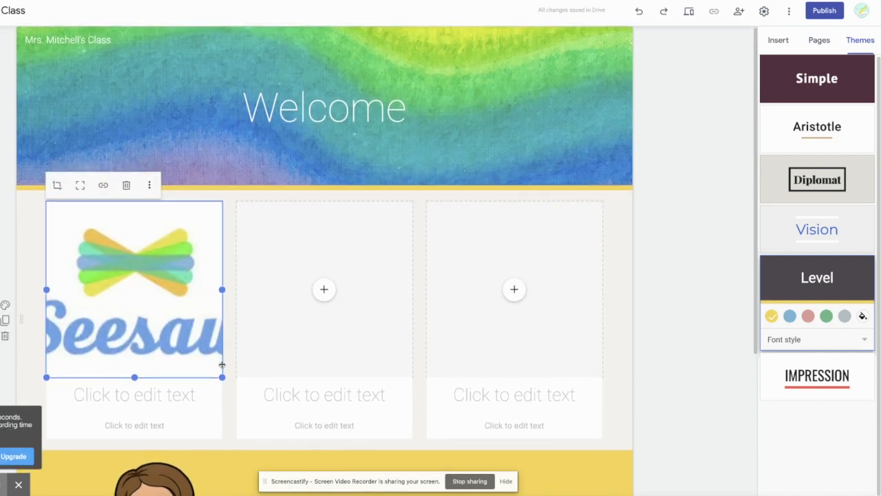
pyautogui.moveTo(222, 377)
pyautogui.mouseDown()
pyautogui.moveTo(226, 368)
pyautogui.moveTo(222, 379)
pyautogui.mouseUp()
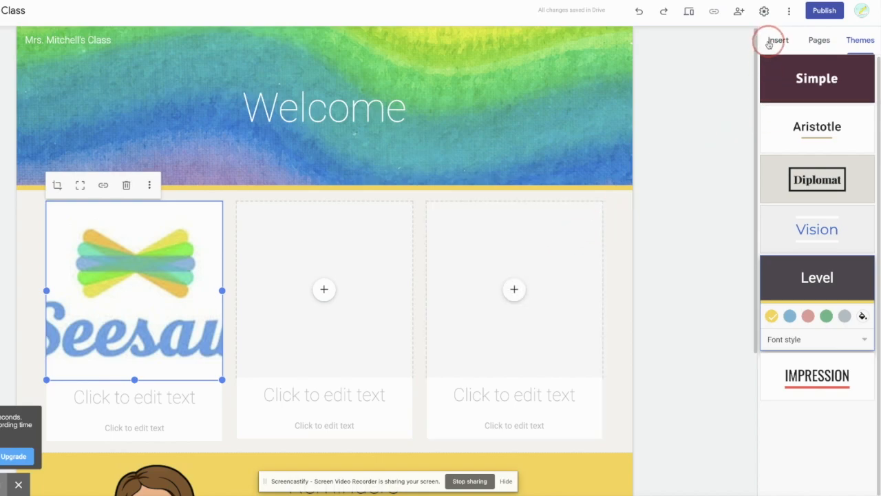
# Enter "Class Seesaw Site" as the title beneath the Seesaw image
pyautogui.click(774, 41)
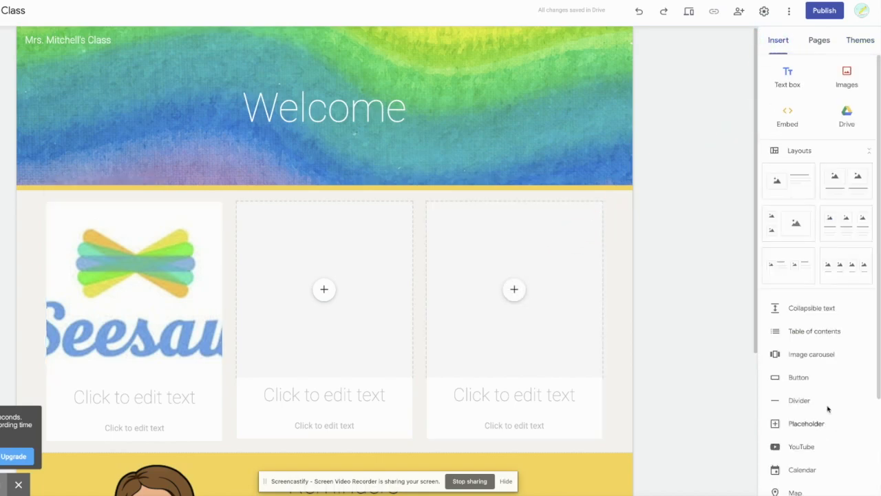
pyautogui.click(166, 396)
pyautogui.write('Class Seesaw Site')
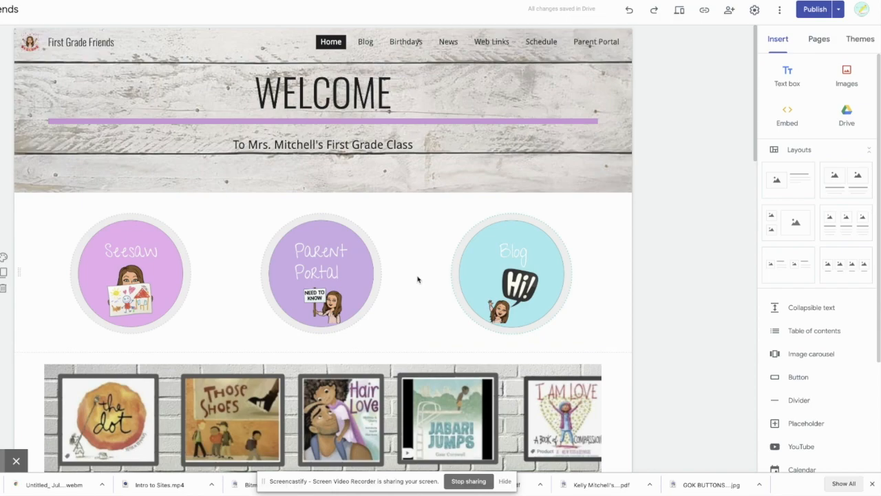
# Examine the home page of the finished First Grade Friends example site, including its reading and math classroom images
pyautogui.scroll(-5, 418, 278)
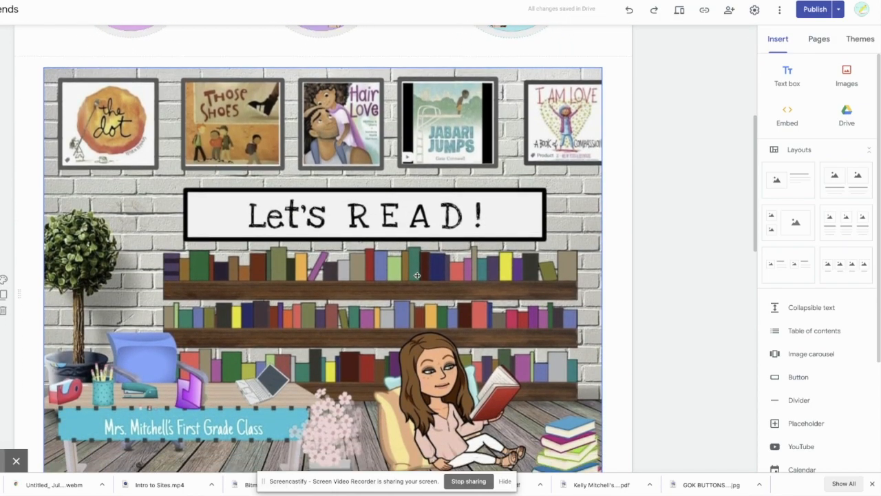
pyautogui.scroll(-9, 416, 275)
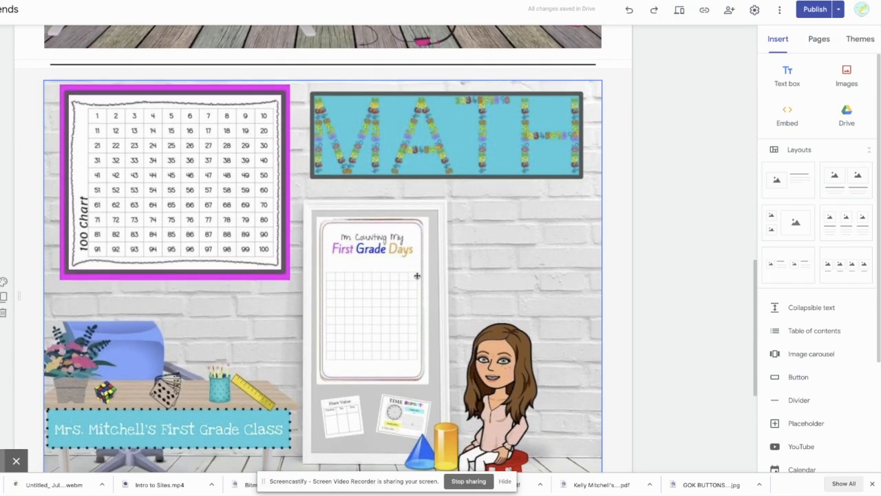
pyautogui.scroll(-1, 417, 275)
pyautogui.scroll(5, 417, 275)
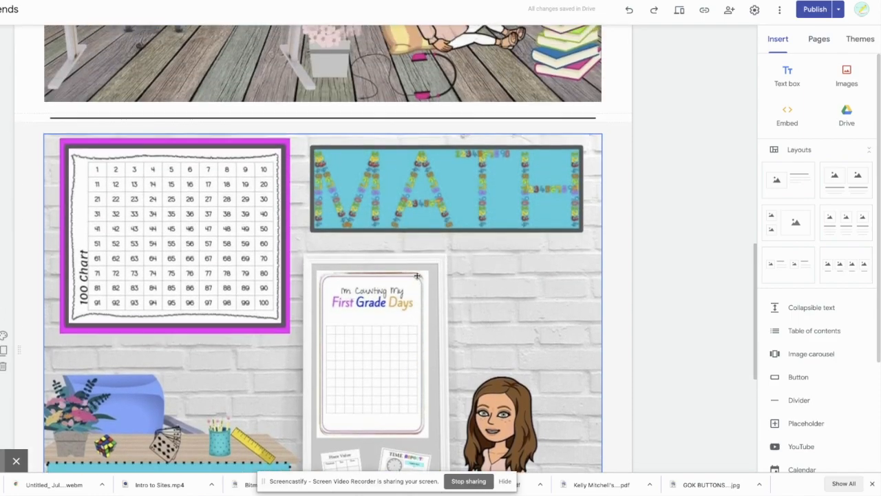
pyautogui.scroll(4, 417, 275)
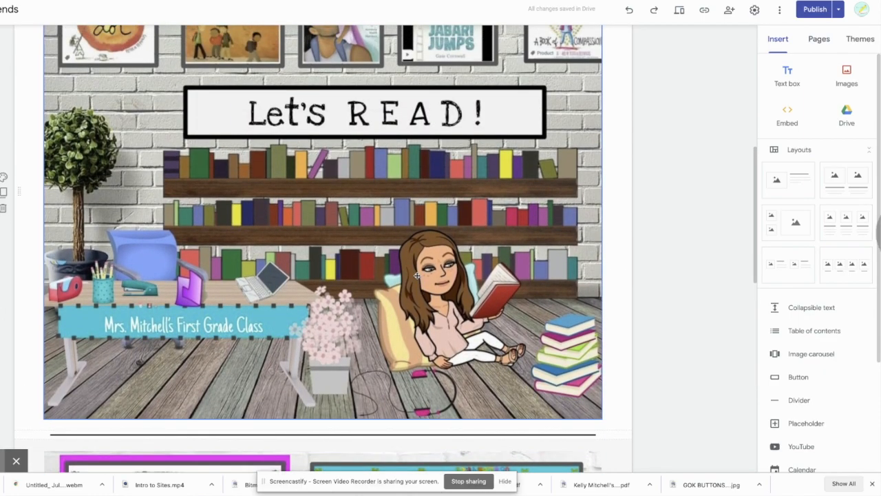
# Look over the reading classroom image and the round Seesaw, Parent Portal and Blog images on the example's home page
pyautogui.scroll(2, 416, 276)
pyautogui.scroll(-1, 416, 275)
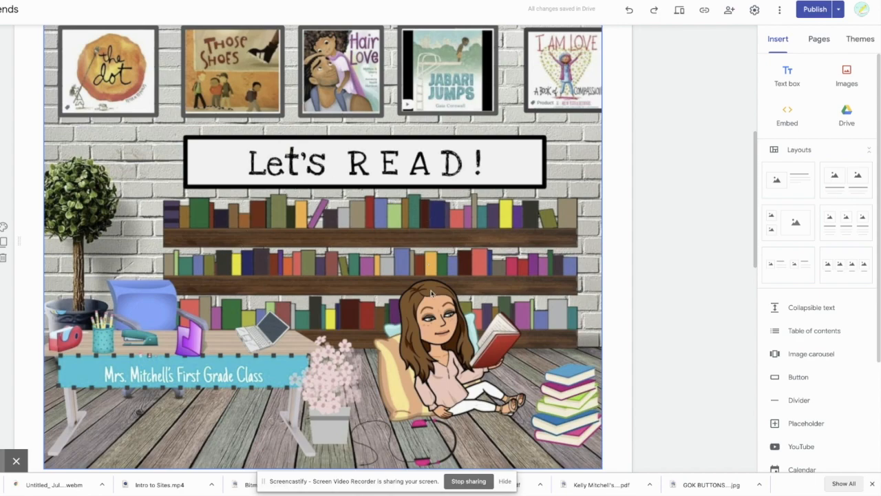
pyautogui.scroll(3, 459, 231)
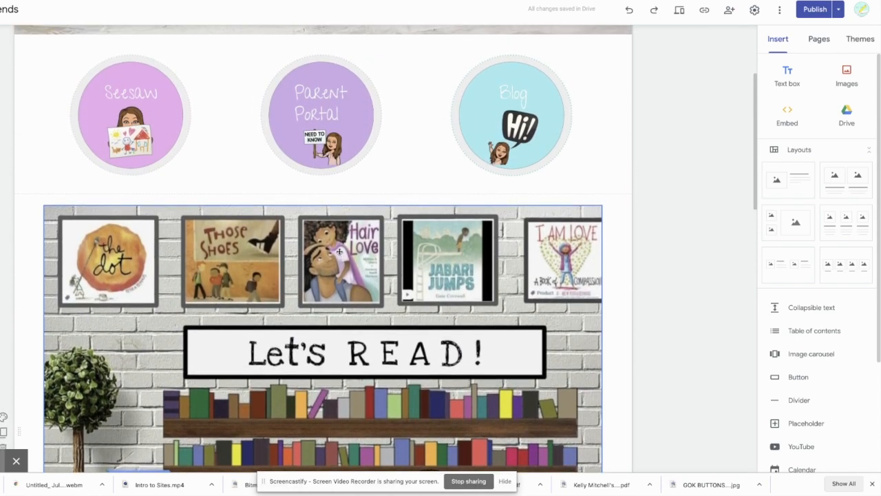
pyautogui.scroll(1, 340, 252)
pyautogui.scroll(1, 410, 215)
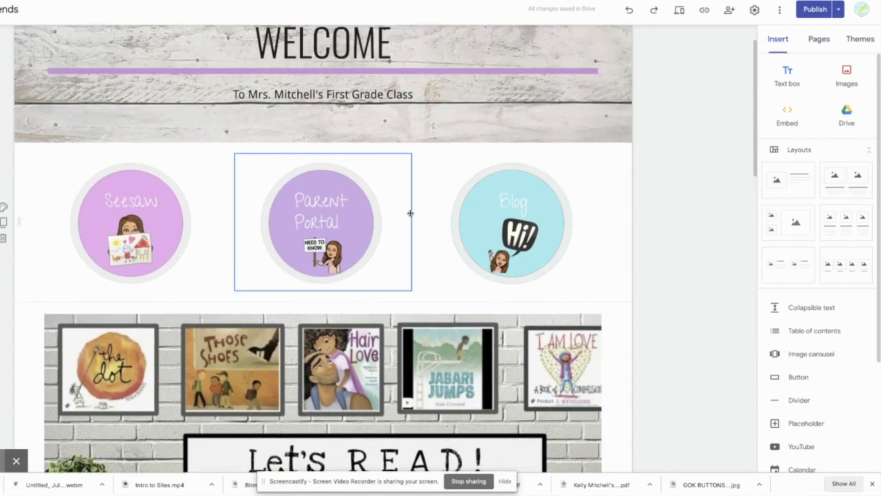
pyautogui.moveTo(411, 193)
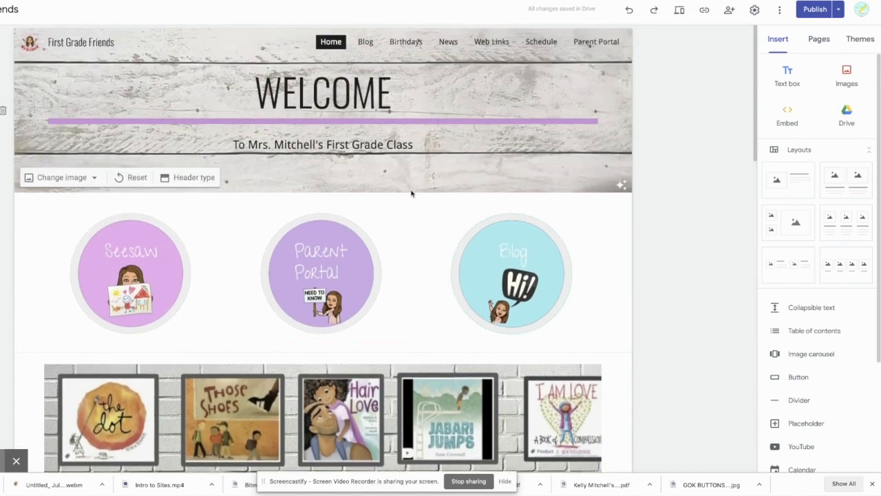
# Examine the Blog page and the monthly class chart on the Birthdays page of the example site
pyautogui.click(363, 42)
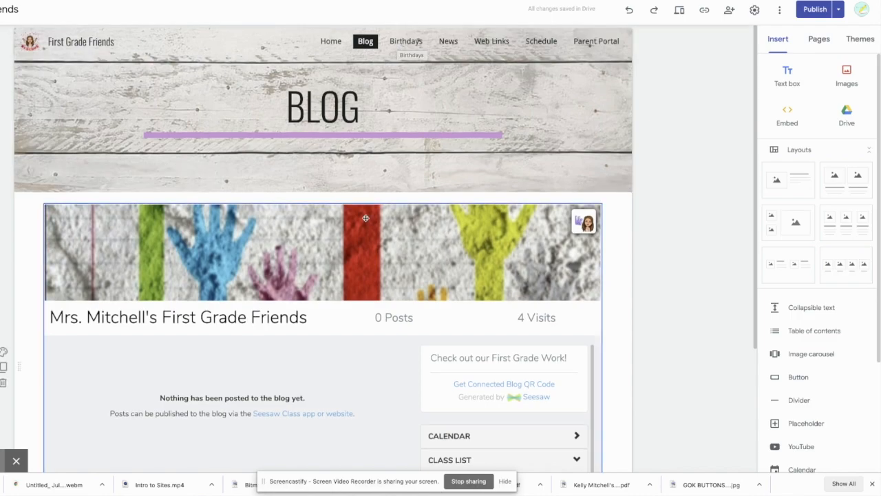
pyautogui.scroll(-3, 363, 219)
pyautogui.scroll(3, 363, 218)
pyautogui.click(396, 44)
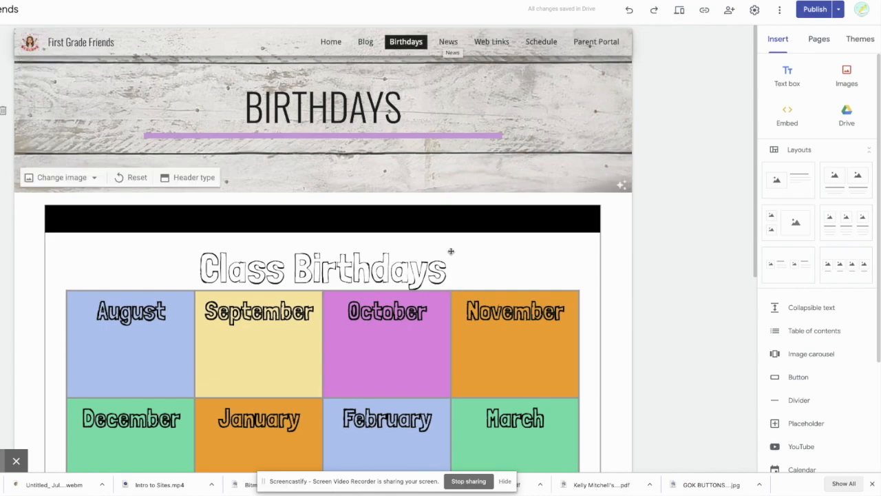
pyautogui.scroll(-2, 452, 337)
pyautogui.scroll(-2, 452, 337)
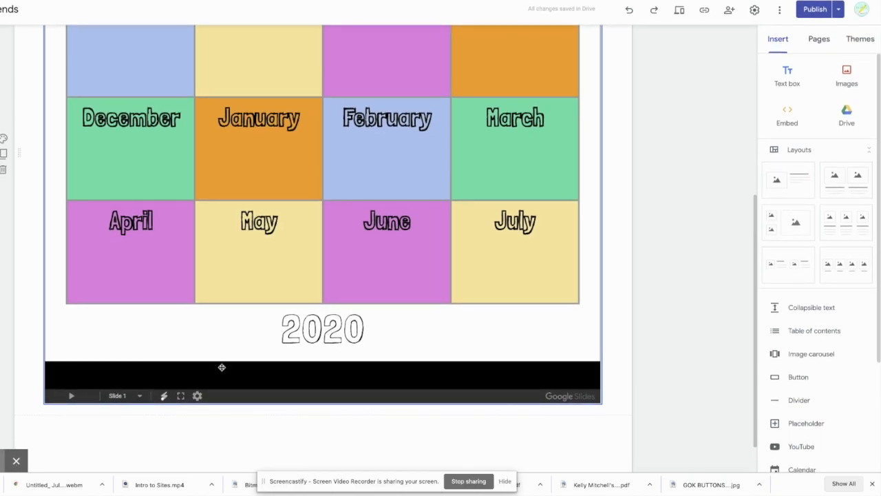
pyautogui.scroll(2, 222, 367)
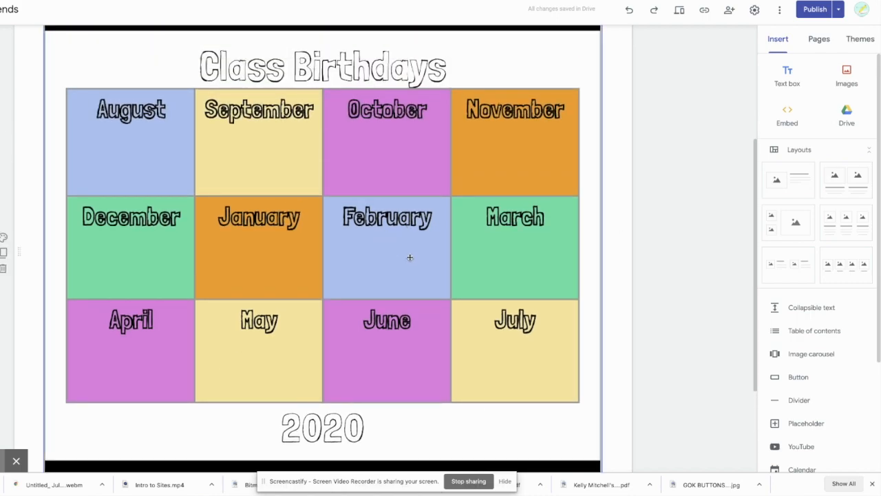
pyautogui.scroll(4, 433, 251)
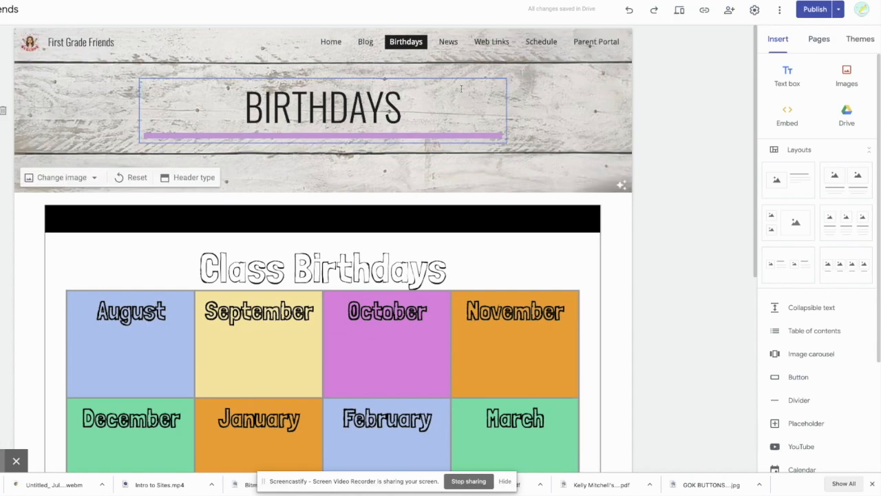
# View the News, Web Links and Schedule pages of the example site
pyautogui.click(448, 43)
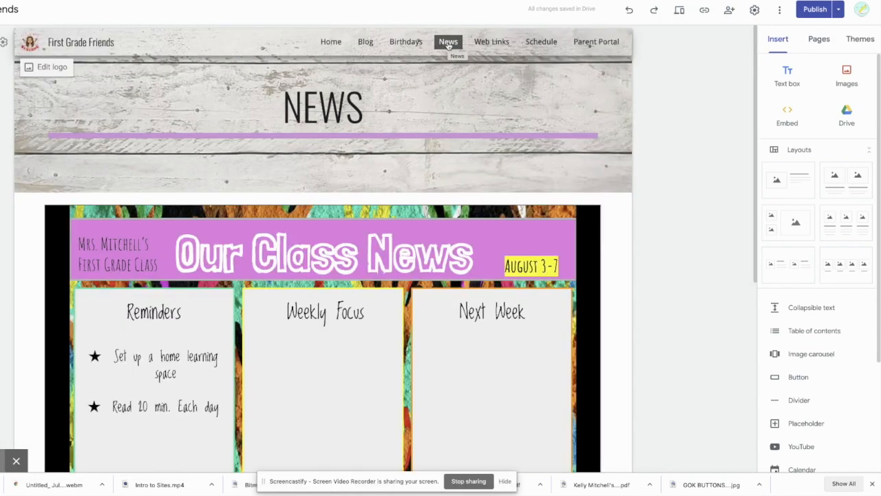
pyautogui.click(487, 43)
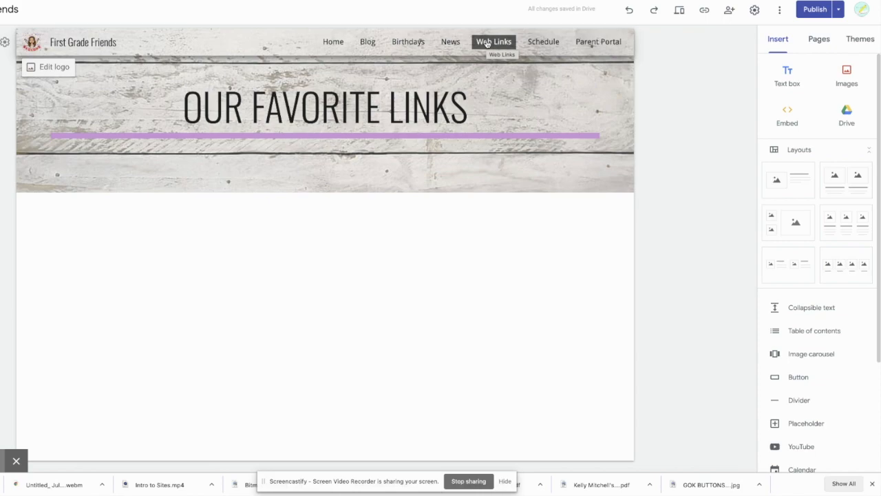
pyautogui.click(541, 42)
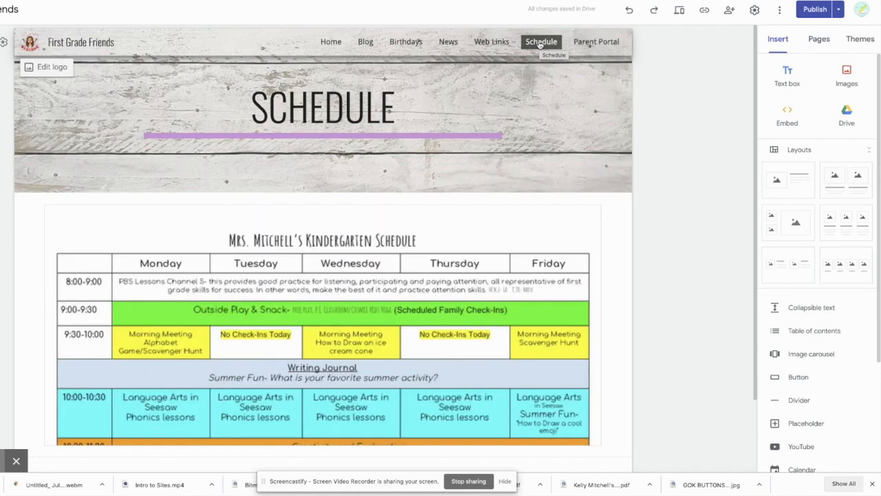
# Examine the Parent Portal page, including its slideshow, captioned Welcome Info images and embedded class calendar
pyautogui.click(594, 44)
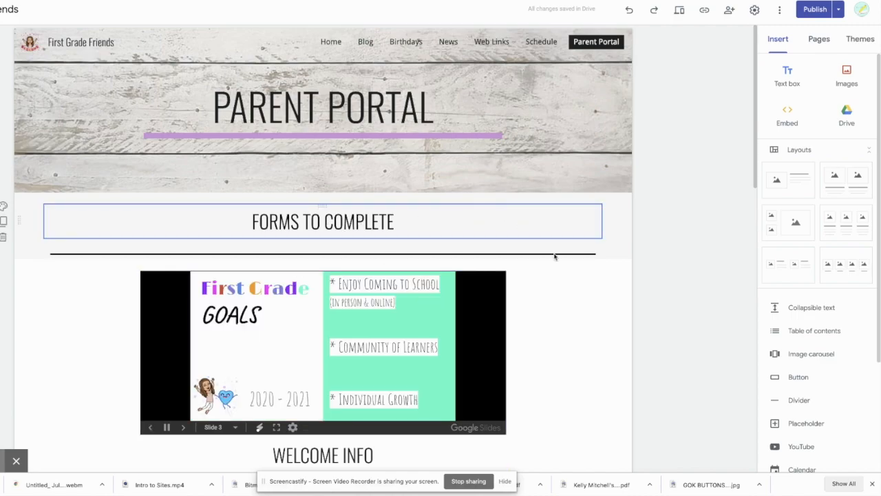
pyautogui.scroll(-2, 503, 342)
pyautogui.scroll(-2, 504, 342)
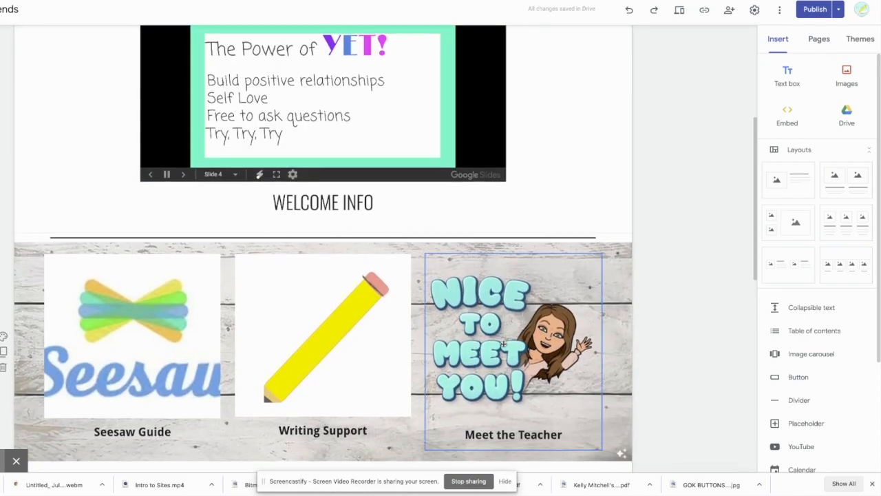
pyautogui.scroll(-2, 504, 310)
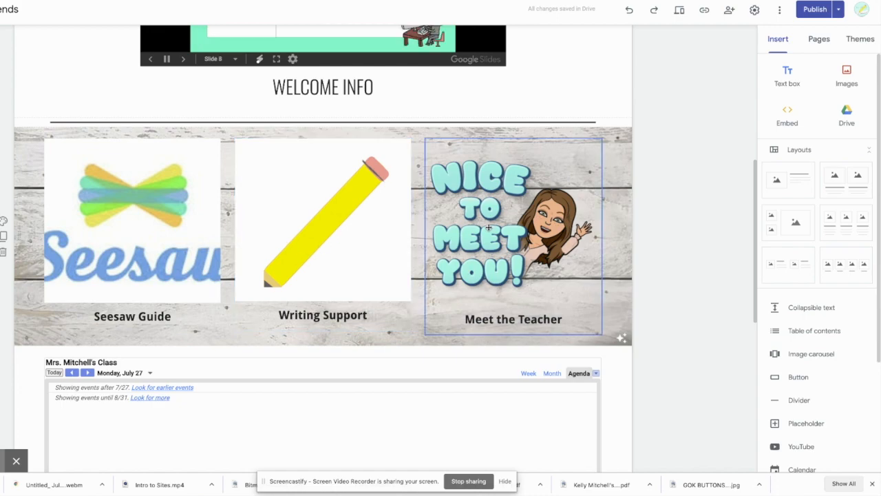
pyautogui.scroll(-4, 488, 227)
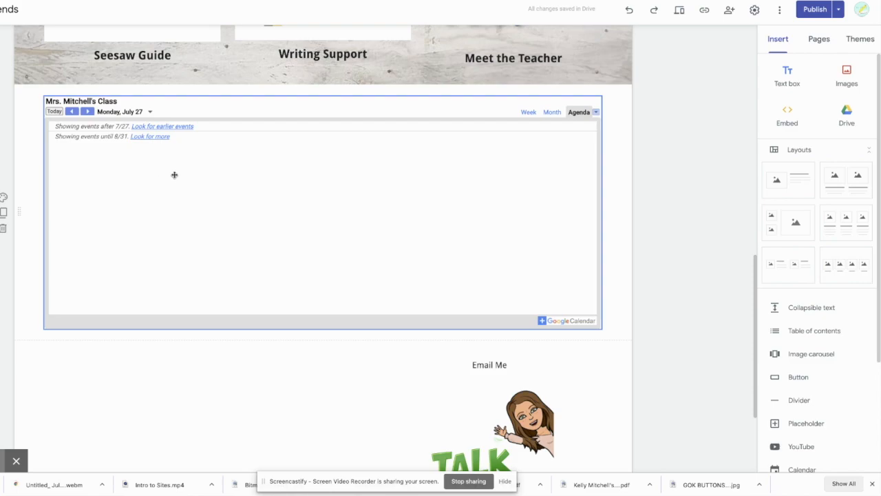
pyautogui.scroll(10, 174, 175)
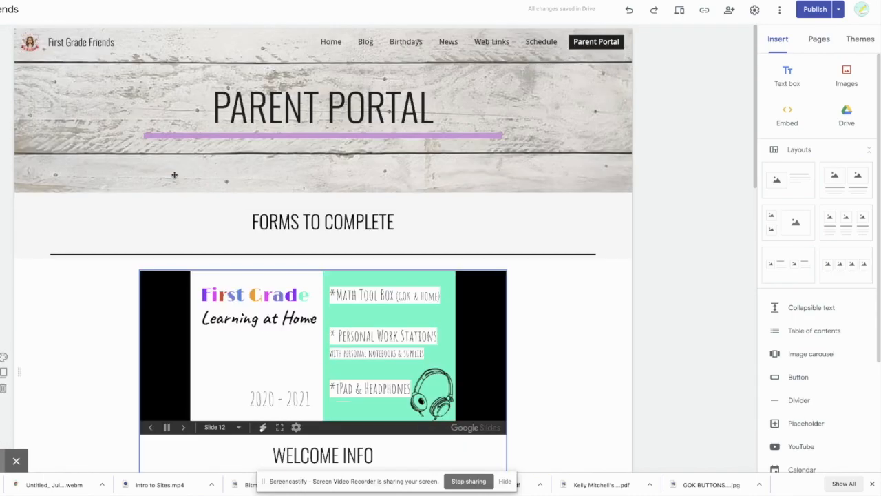
# Try to link the round Parent Portal image on the Home page to the site's Parent Portal page
pyautogui.click(330, 41)
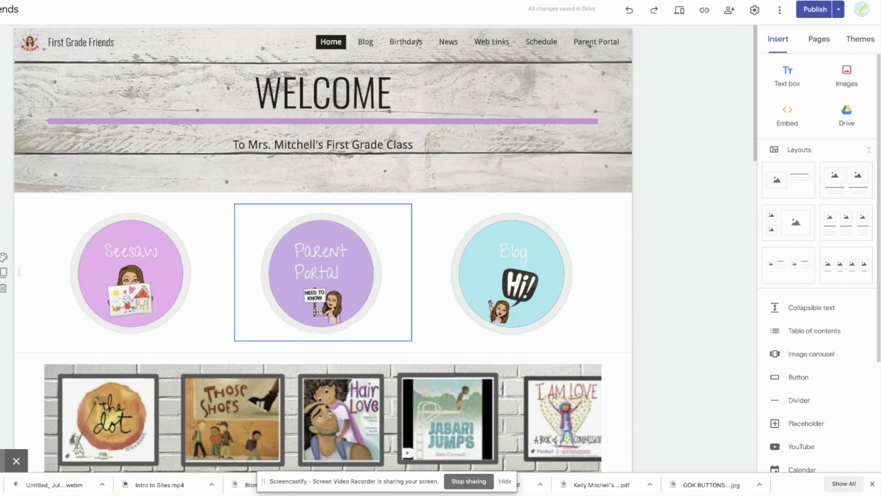
pyautogui.click(313, 269)
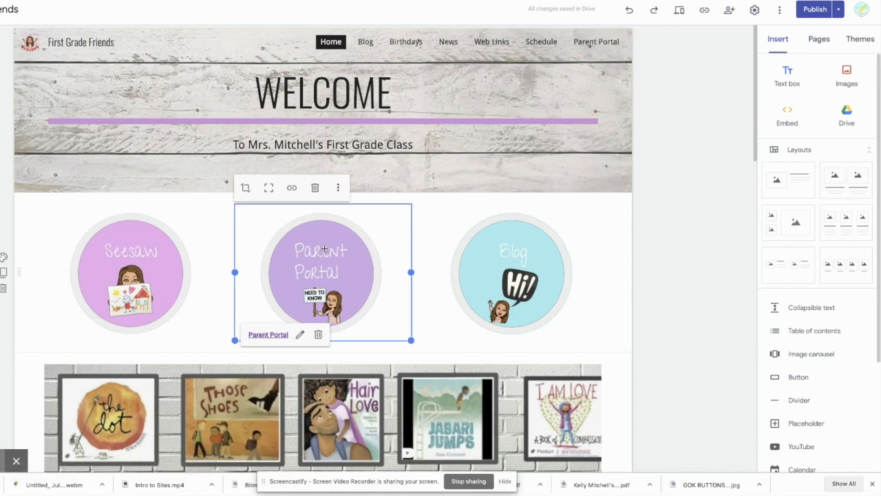
pyautogui.click(291, 187)
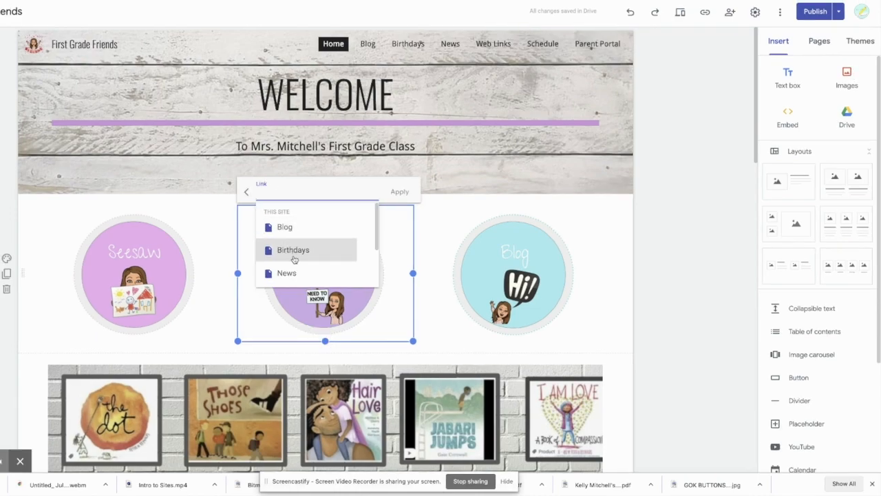
pyautogui.scroll(-5, 294, 259)
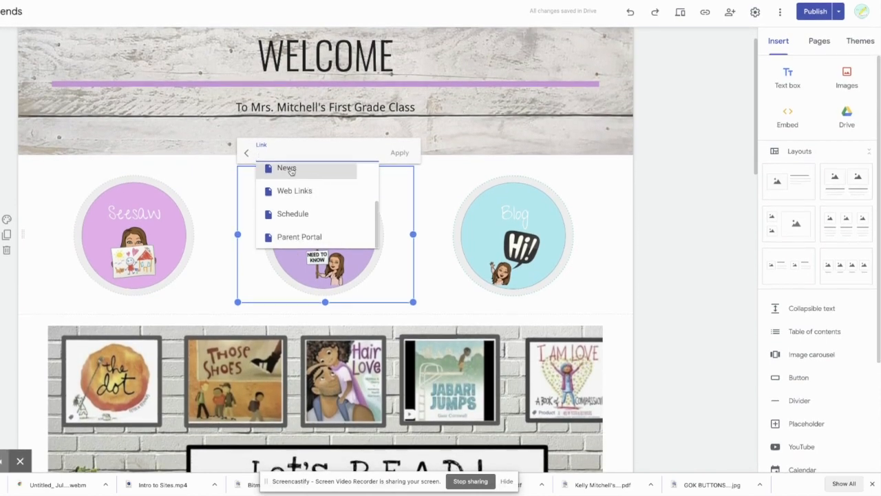
pyautogui.scroll(2, 293, 190)
pyautogui.scroll(-1, 293, 190)
pyautogui.scroll(-1, 293, 188)
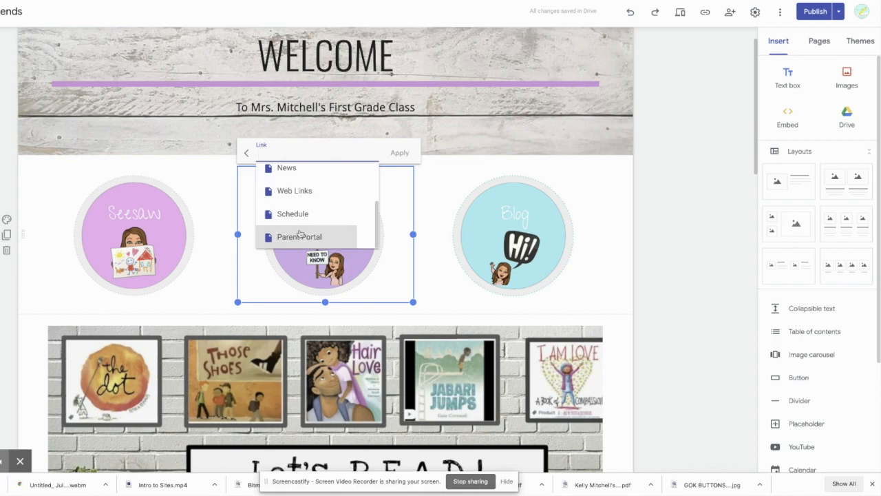
pyautogui.click(287, 238)
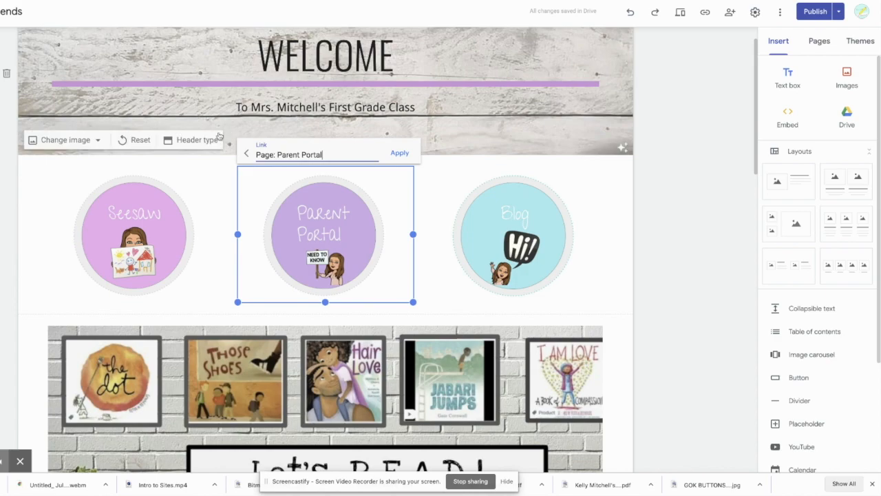
pyautogui.click(212, 139)
# Replace the link of the round Blog image with the site's Blog page and apply it
pyautogui.click(468, 223)
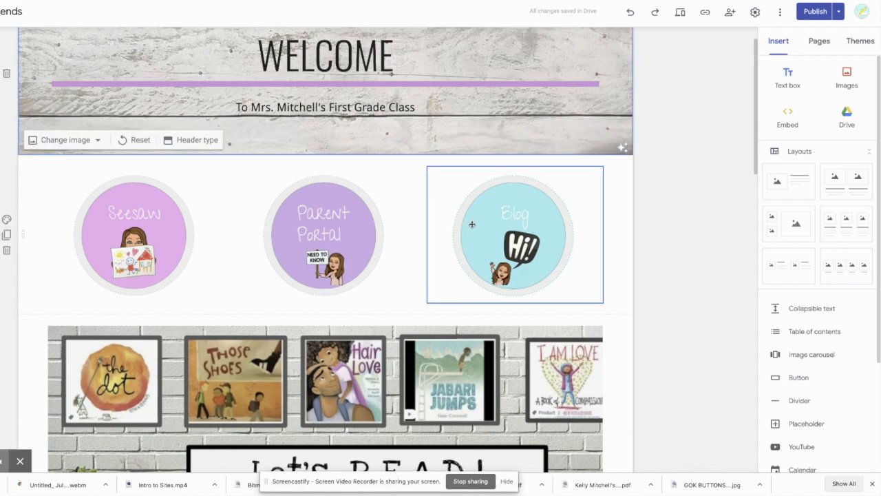
pyautogui.click(509, 219)
pyautogui.click(485, 148)
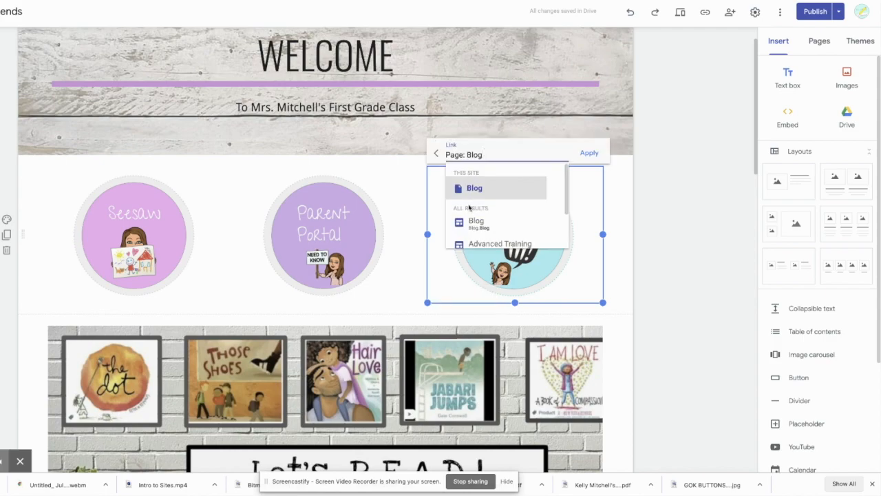
pyautogui.doubleClick(524, 152)
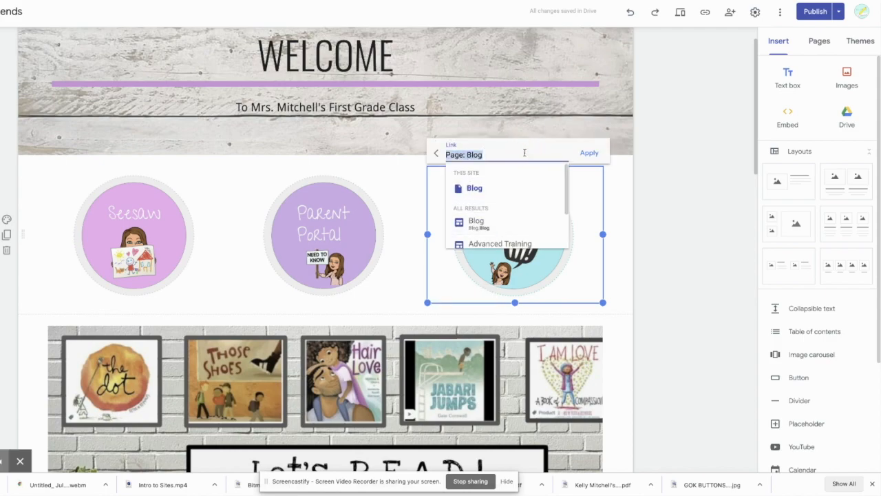
pyautogui.press('BackSpace')
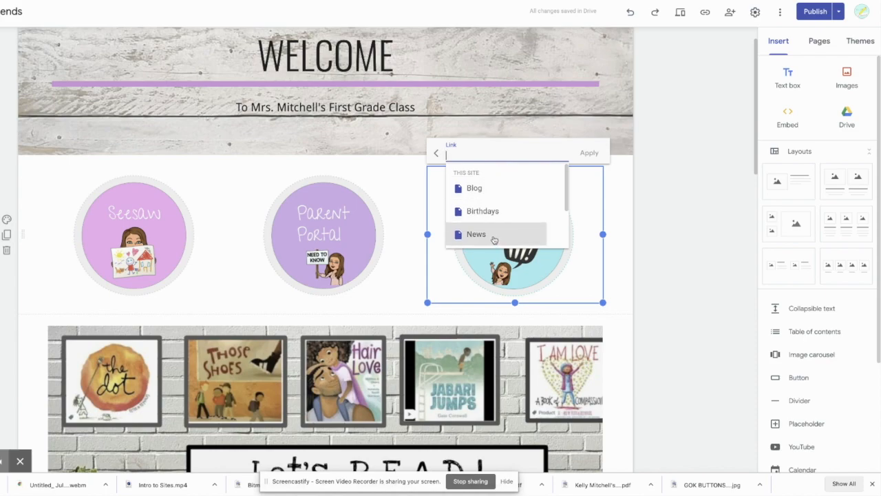
pyautogui.click(485, 190)
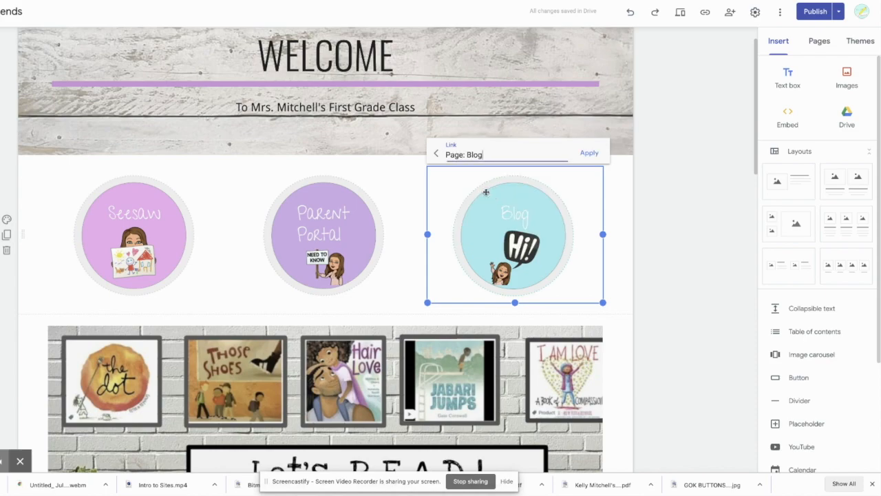
pyautogui.click(587, 152)
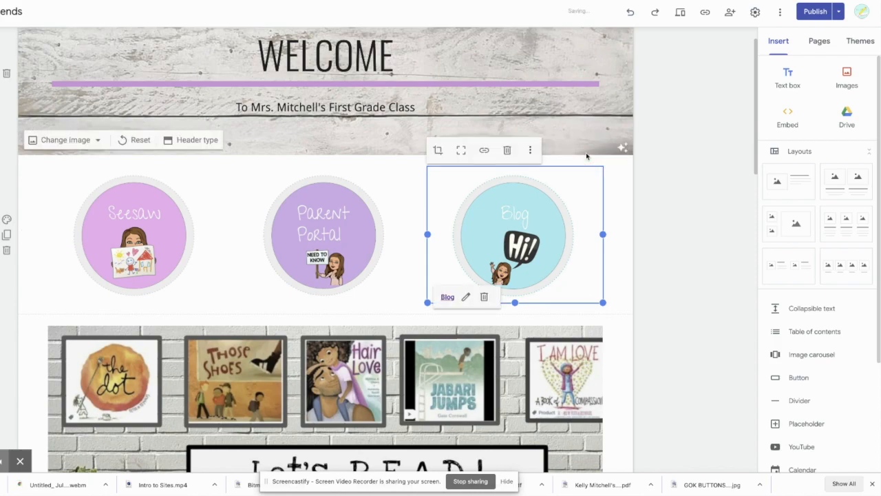
pyautogui.click(615, 184)
pyautogui.scroll(1, 510, 230)
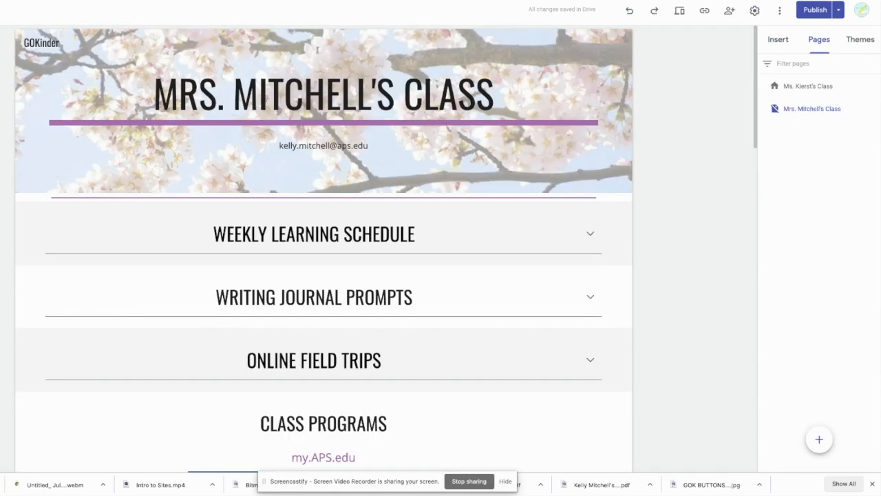
# Expand the Weekly Learning Schedule section on the GOKinder class page to view its document links, and collapse it again
pyautogui.moveTo(563, 188)
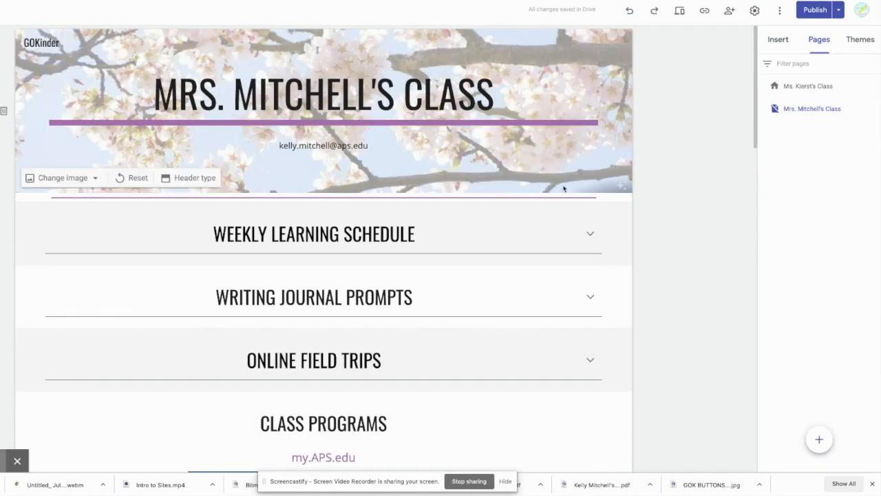
pyautogui.click(594, 240)
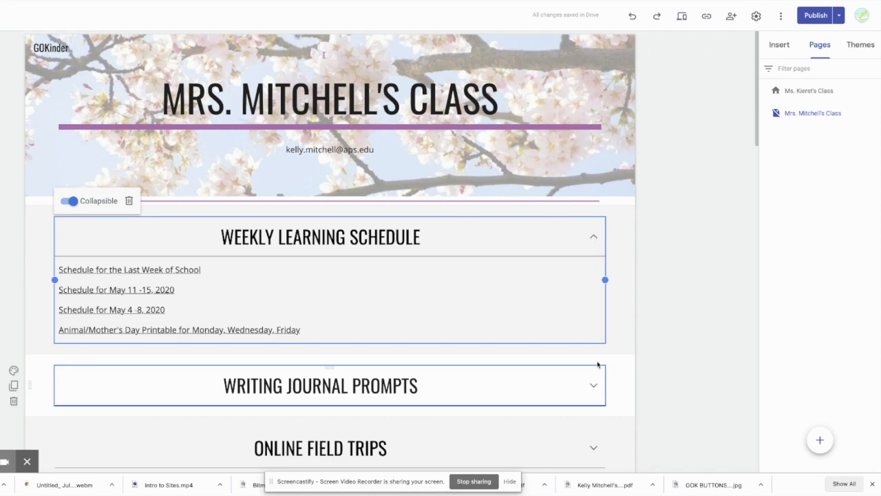
pyautogui.click(637, 281)
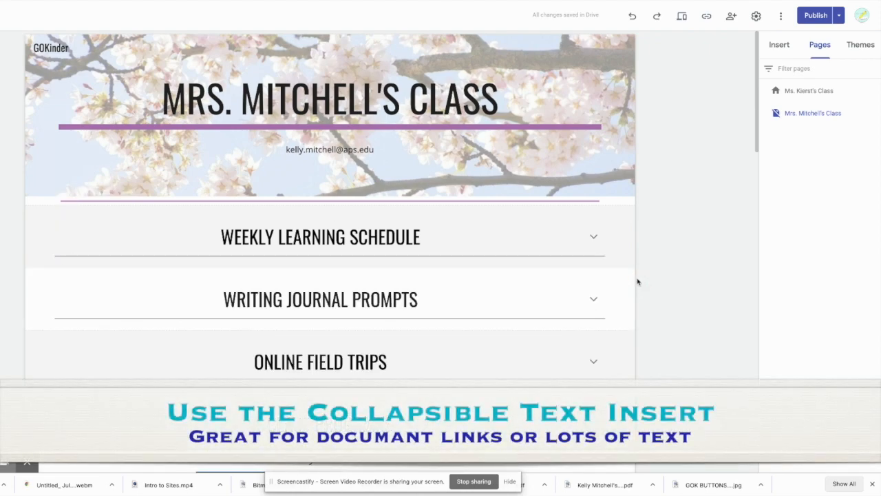
# Insert a collapsible text block between the Online Field Trips and Class Programs sections of the GOKinder page
pyautogui.click(777, 48)
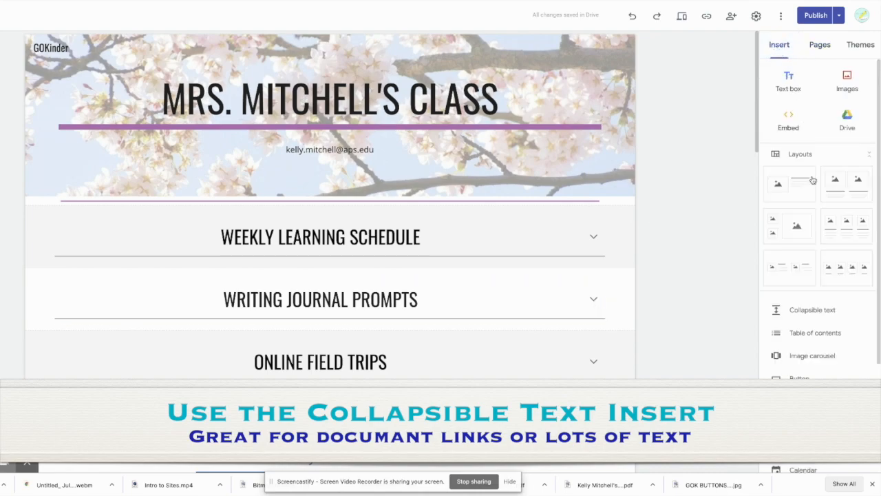
pyautogui.scroll(-1, 824, 352)
pyautogui.click(810, 287)
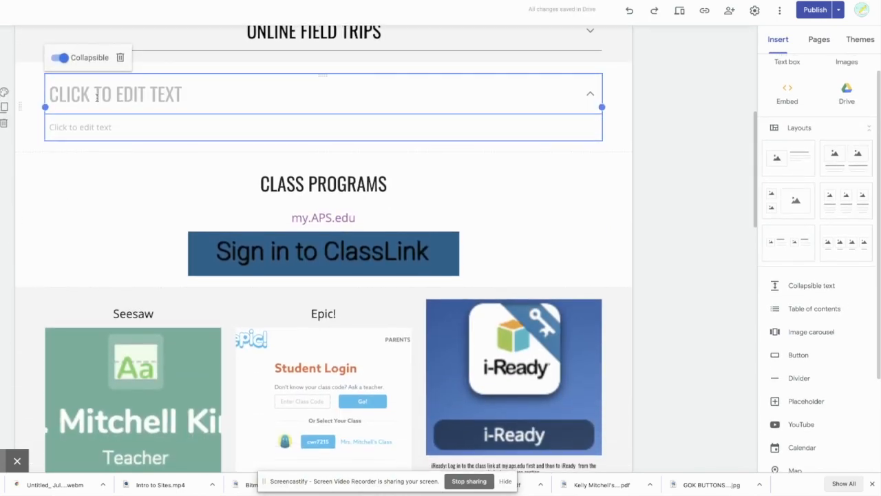
# Enter "Links" as body text in the new collapsible block, select the word, and delete the section holding the block
pyautogui.scroll(2, 280, 103)
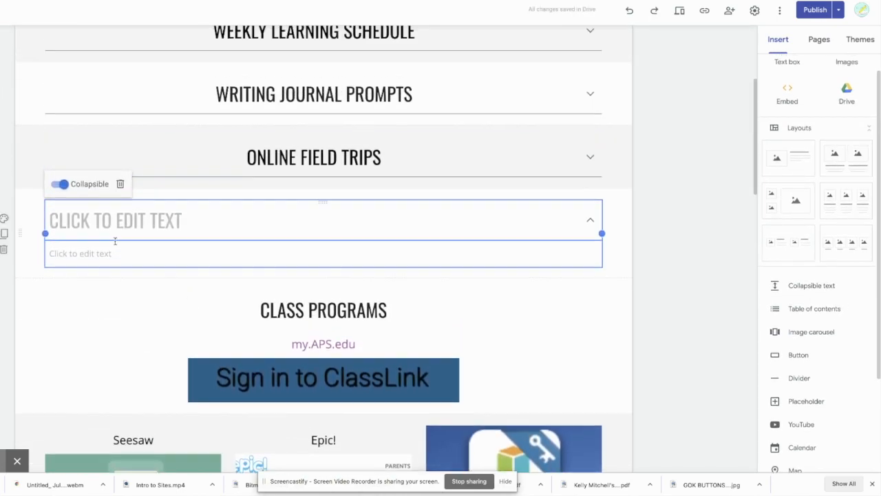
pyautogui.click(83, 257)
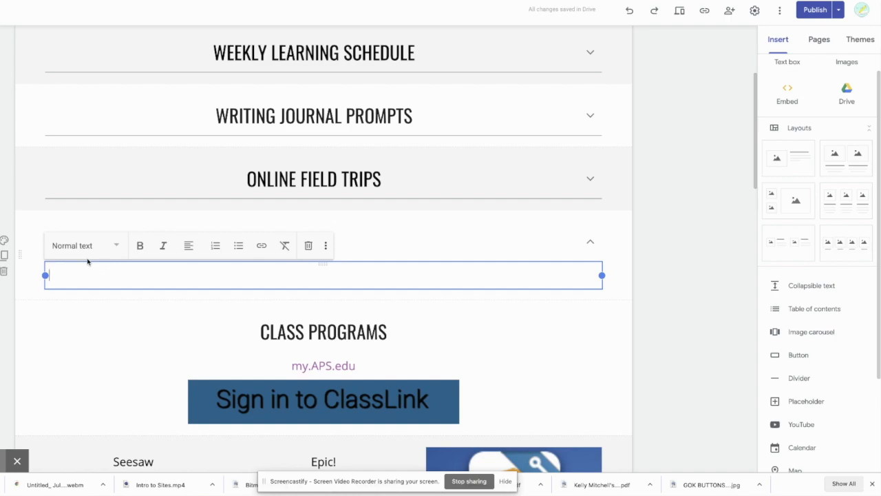
pyautogui.write('L')
pyautogui.moveTo(69, 275); pyautogui.dragTo(46, 276)
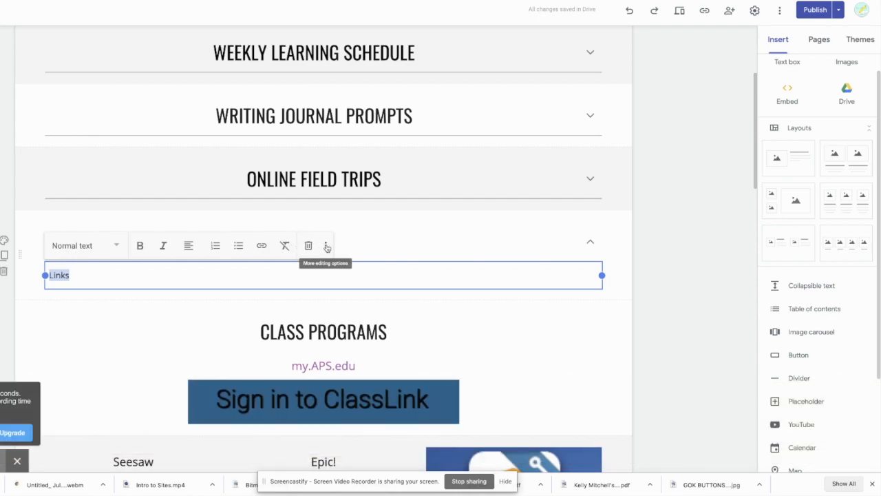
pyautogui.click(4, 270)
# Move the Online Field Trips and Writing Journal Prompts blocks into the Weekly Learning Schedule section, beside its heading
pyautogui.scroll(2, 278, 239)
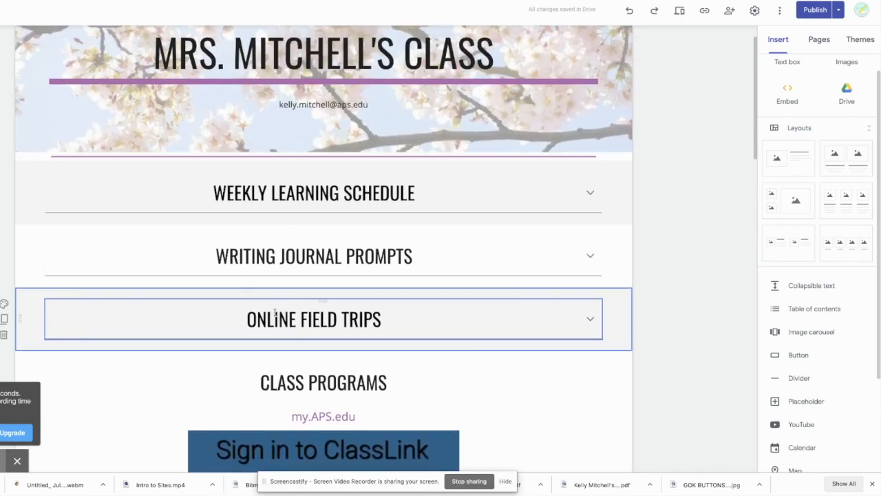
pyautogui.moveTo(323, 299); pyautogui.dragTo(470, 246)
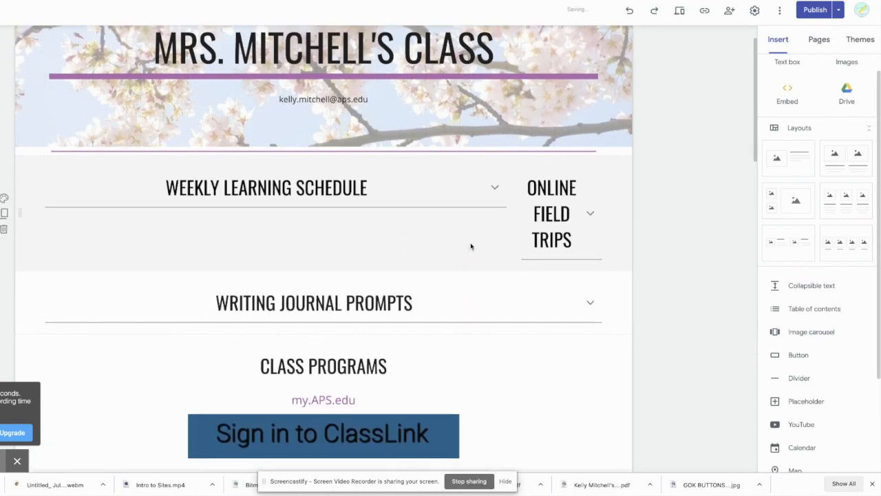
pyautogui.moveTo(320, 288); pyautogui.dragTo(517, 213)
pyautogui.click(386, 212)
pyautogui.click(404, 191)
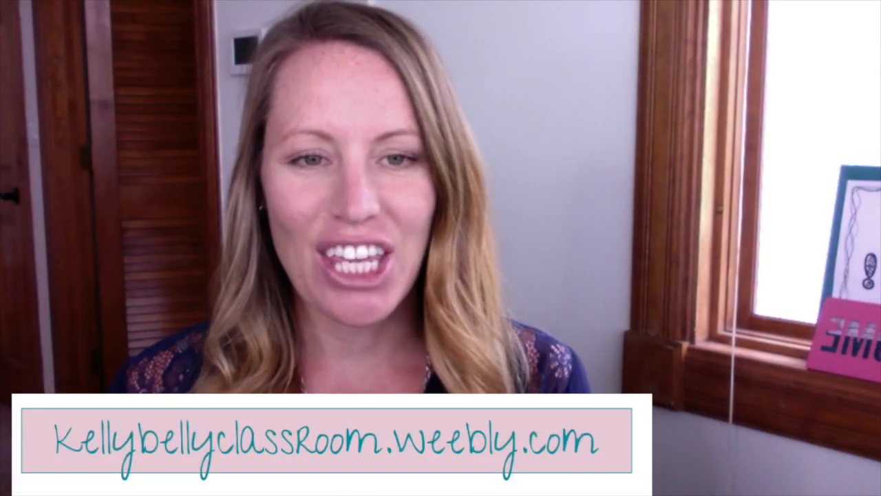